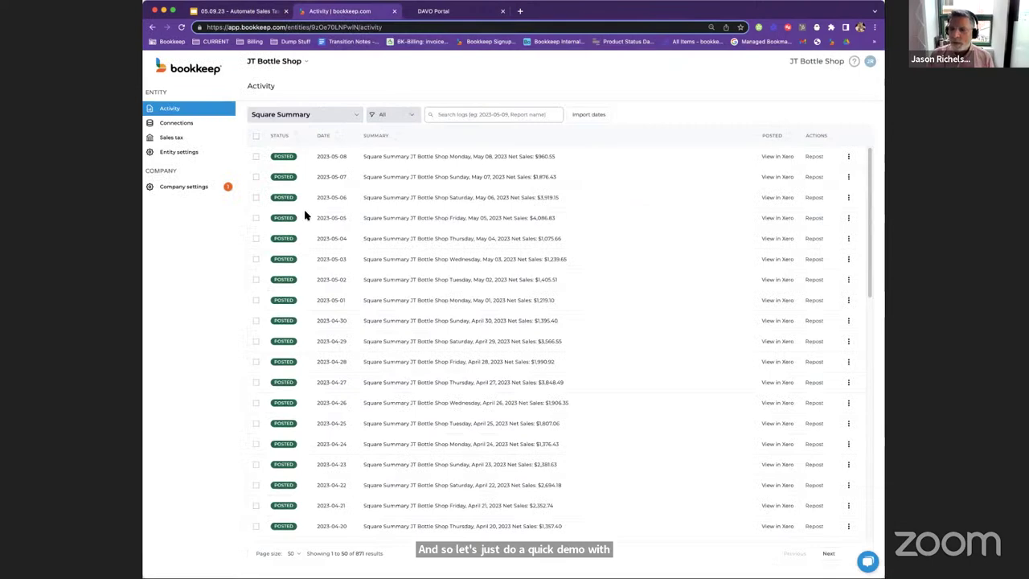
Look through the list of client entities that can be switched to from JT Bottle Shop.
{"action": "left_click", "coordinate": [283, 70]}
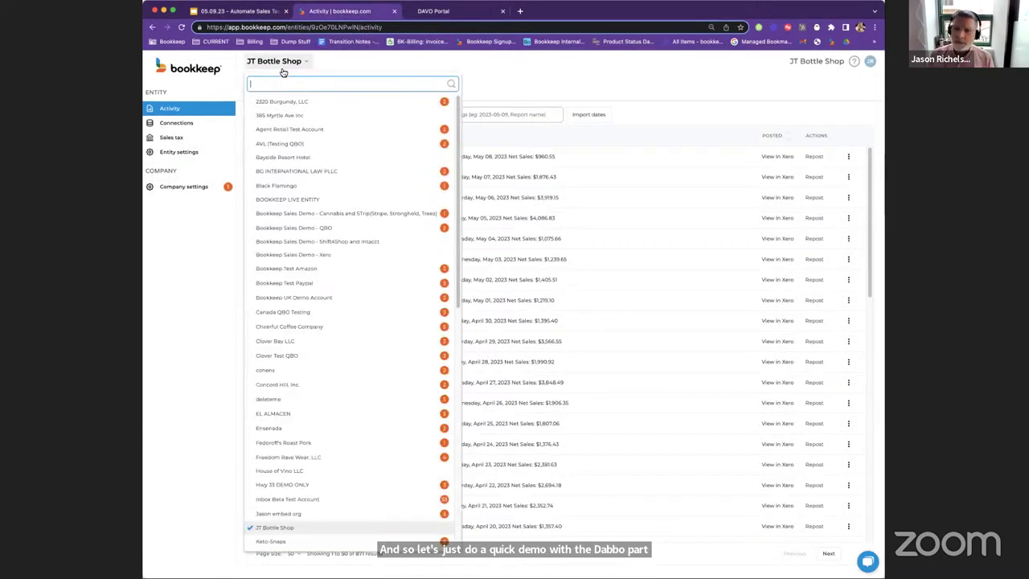
{"action": "scroll", "coordinate": [296, 281], "scroll_direction": "down", "scroll_amount": 5}
{"action": "scroll", "coordinate": [296, 281], "scroll_direction": "up", "scroll_amount": 10}
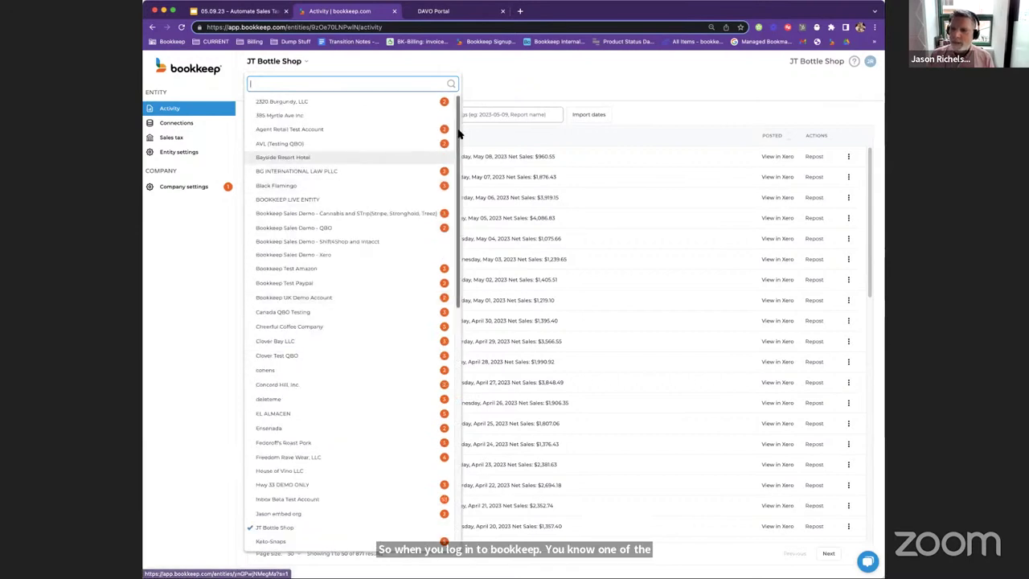
{"action": "scroll", "coordinate": [291, 273], "scroll_direction": "down", "scroll_amount": 5}
{"action": "scroll", "coordinate": [290, 273], "scroll_direction": "up", "scroll_amount": 5}
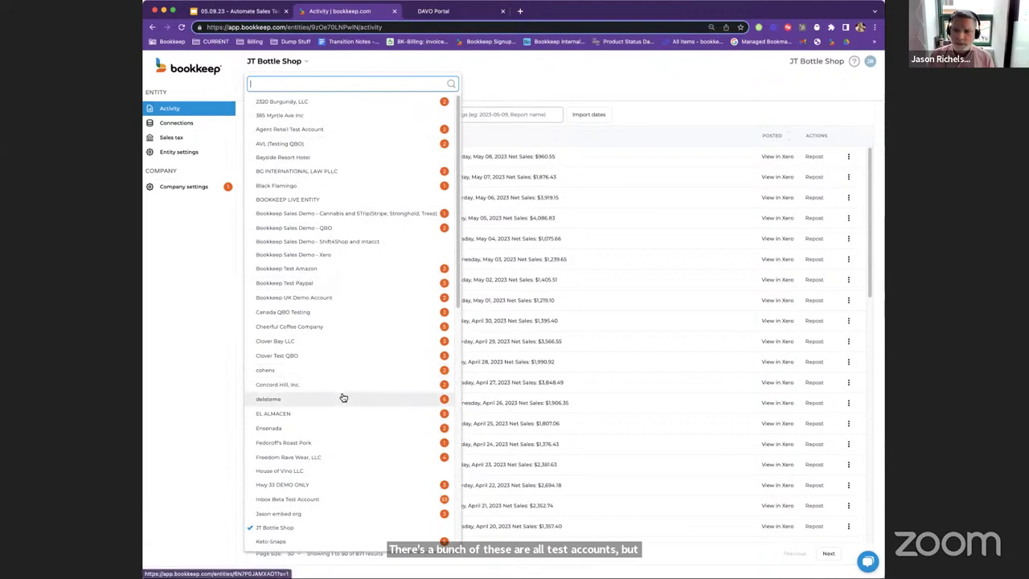
{"action": "left_click", "coordinate": [474, 73]}
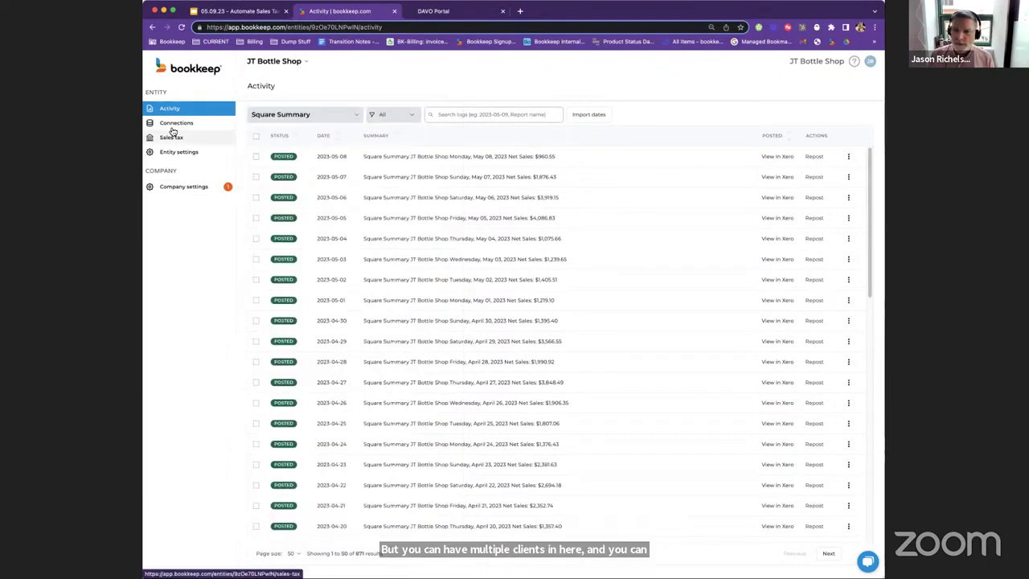
View JT Bottle Shop's accounting connection and connected apps, expanding the Square connection's setup options.
{"action": "left_click", "coordinate": [172, 128]}
{"action": "left_click", "coordinate": [308, 108]}
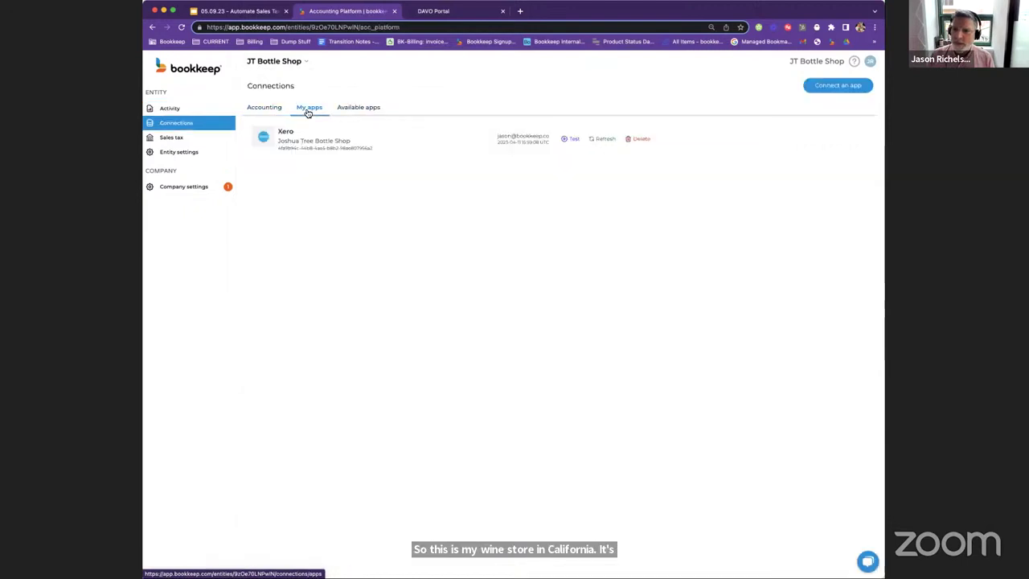
{"action": "left_click", "coordinate": [355, 172]}
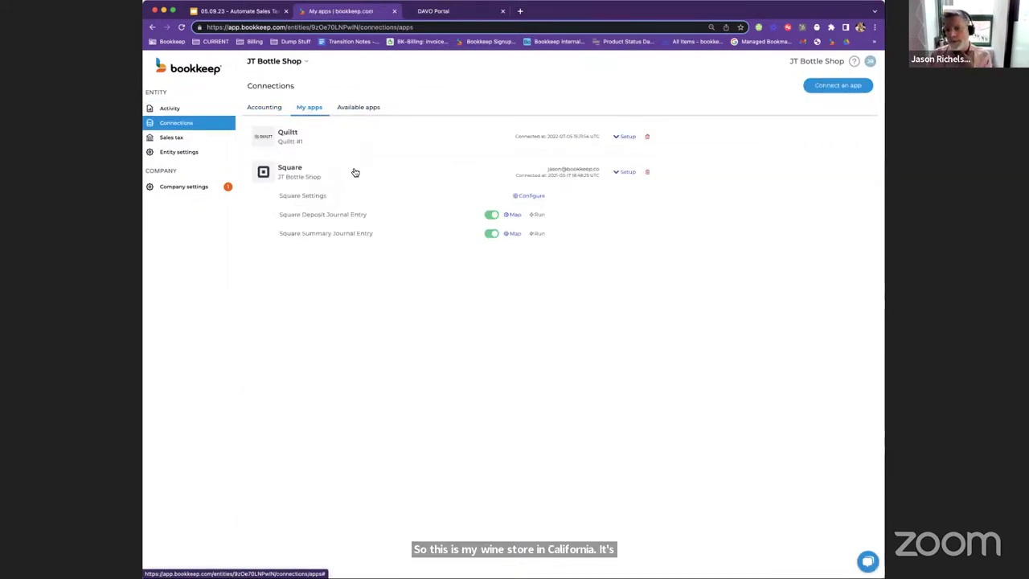
Browse the full catalogue of apps available to connect to the entity.
{"action": "left_click", "coordinate": [357, 111]}
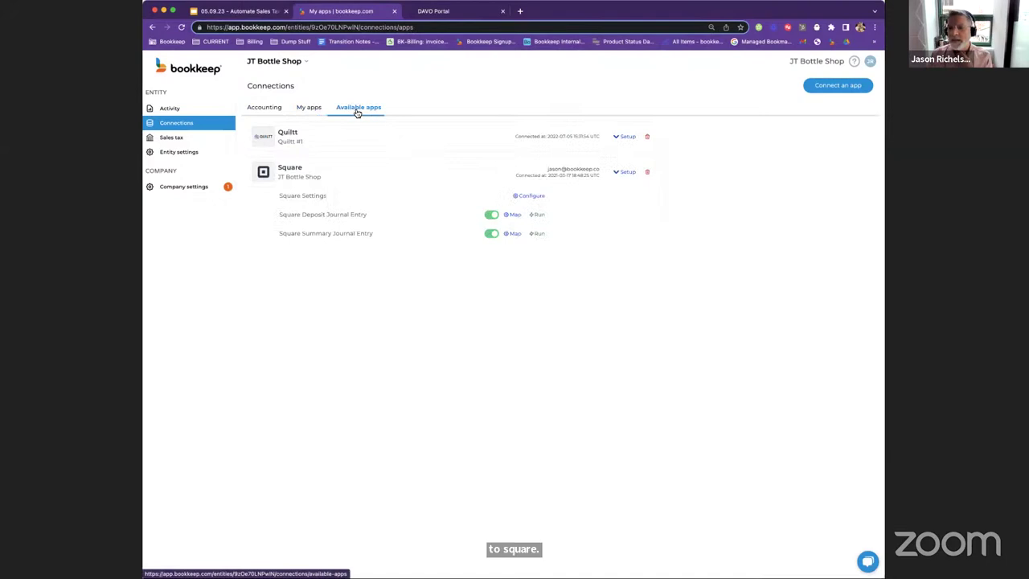
{"action": "scroll", "coordinate": [493, 316], "scroll_direction": "down", "scroll_amount": 10}
{"action": "scroll", "coordinate": [493, 316], "scroll_direction": "up", "scroll_amount": 10}
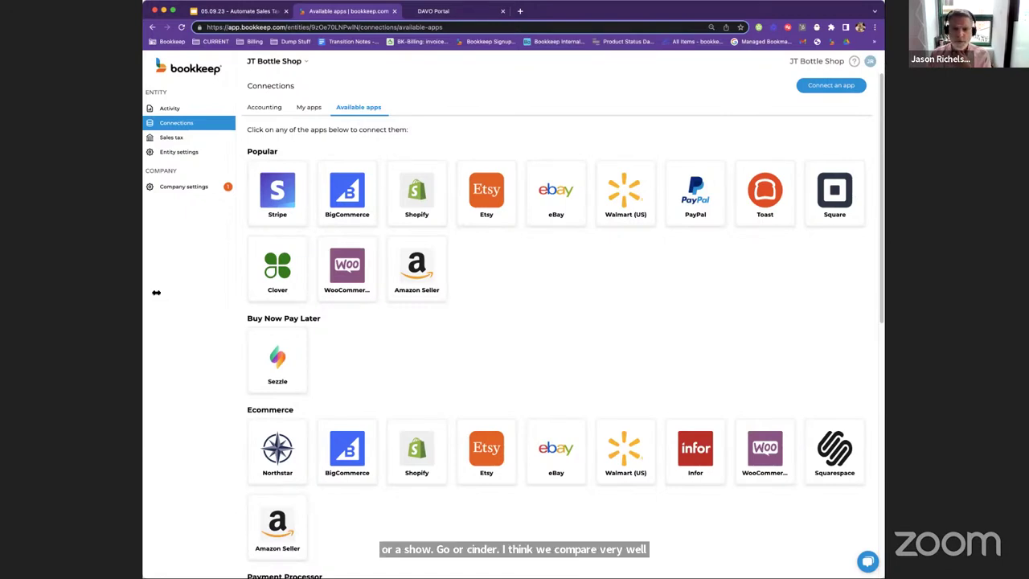
{"action": "scroll", "coordinate": [531, 326], "scroll_direction": "down", "scroll_amount": 10}
{"action": "scroll", "coordinate": [530, 326], "scroll_direction": "up", "scroll_amount": 10}
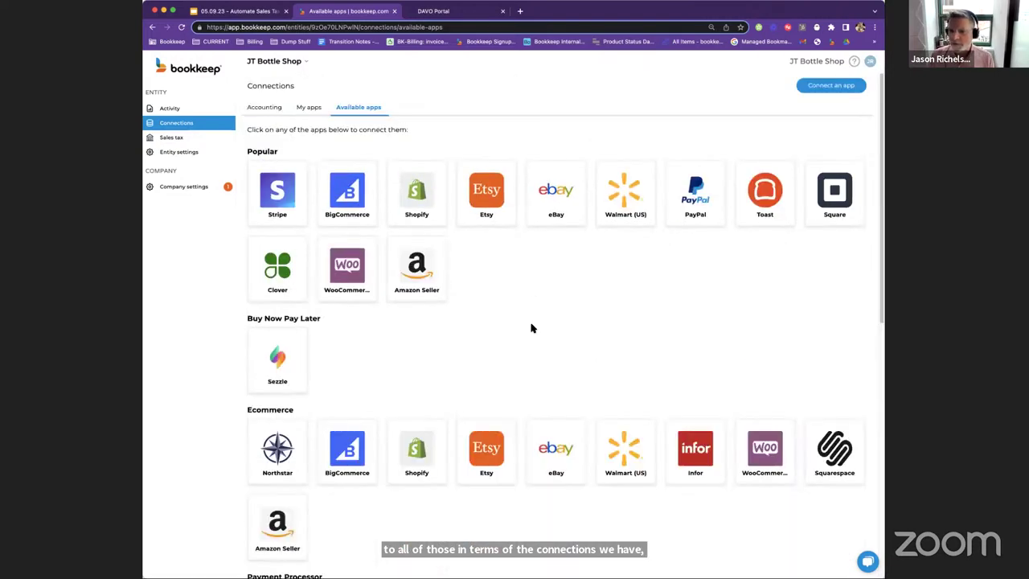
Revisit the connected apps and check which Square report types can be filtered in the activity log.
{"action": "left_click", "coordinate": [299, 110]}
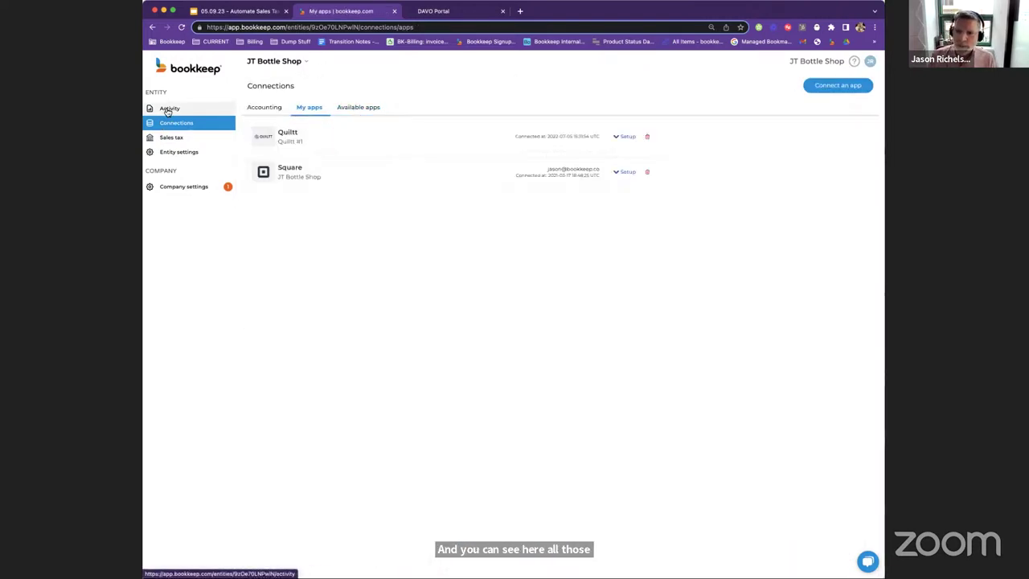
{"action": "left_click", "coordinate": [169, 108]}
{"action": "left_click", "coordinate": [272, 119]}
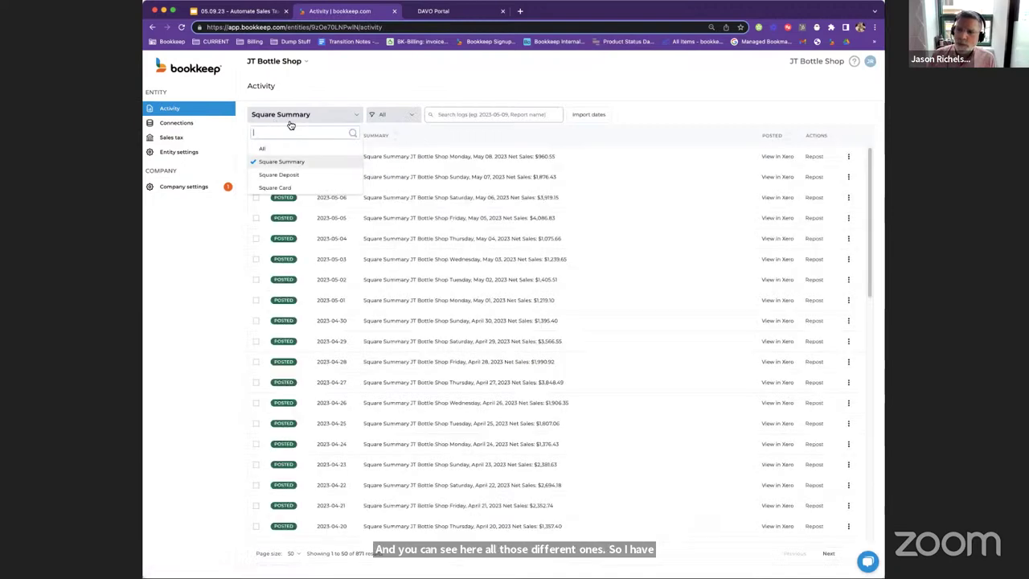
{"action": "left_click", "coordinate": [383, 93]}
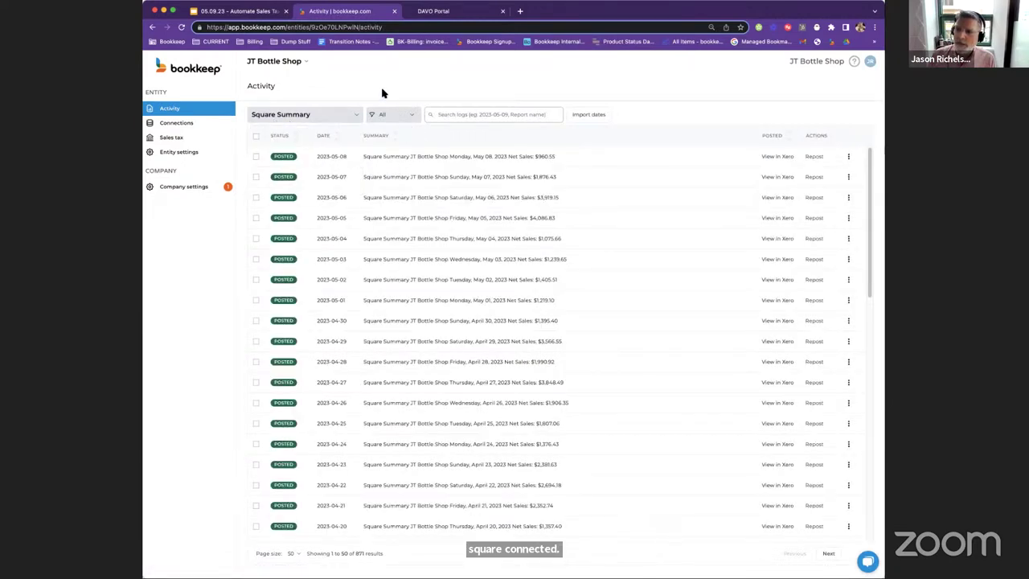
Open the May 08, 2023 Square Summary entry, expand its gross sales breakdown, and view its account mappings.
{"action": "left_click", "coordinate": [385, 158]}
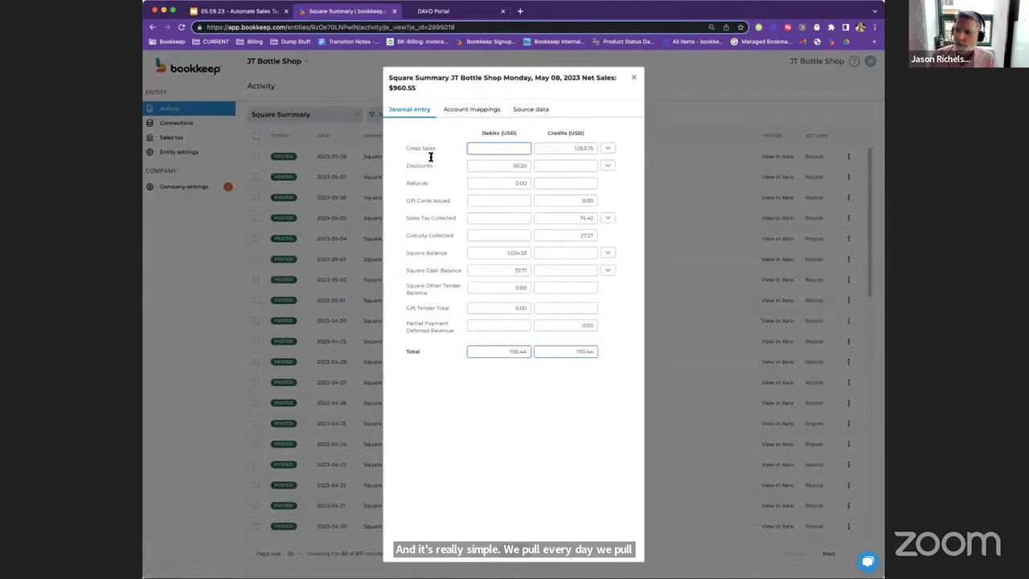
{"action": "left_click", "coordinate": [430, 154]}
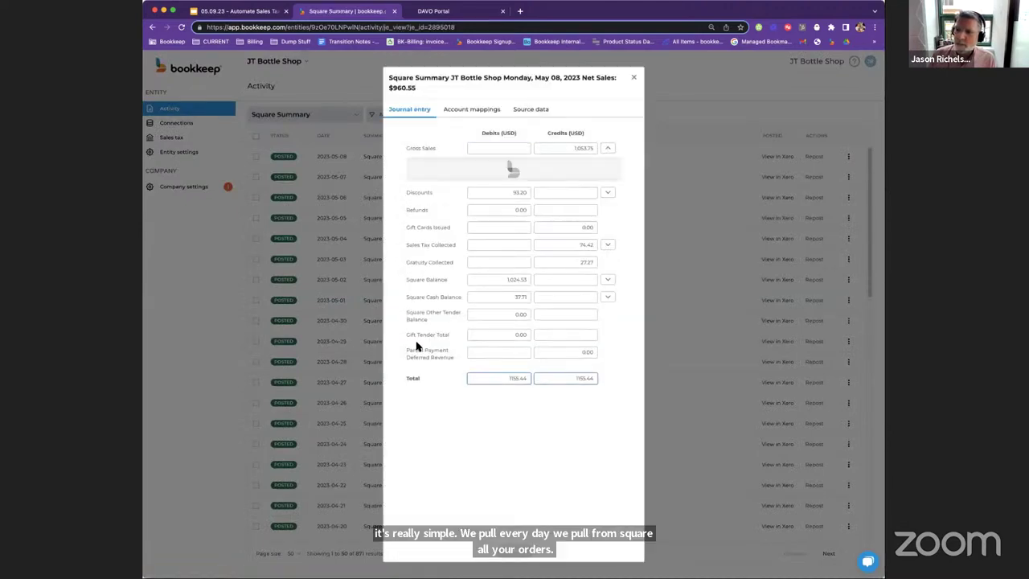
{"action": "left_click", "coordinate": [466, 110]}
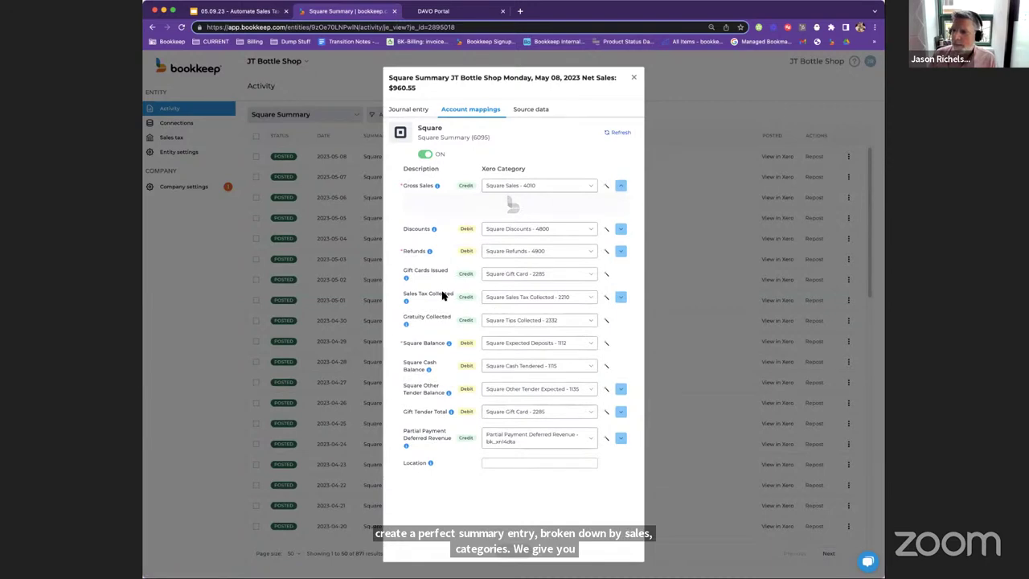
{"action": "scroll", "coordinate": [493, 221], "scroll_direction": "down", "scroll_amount": 3}
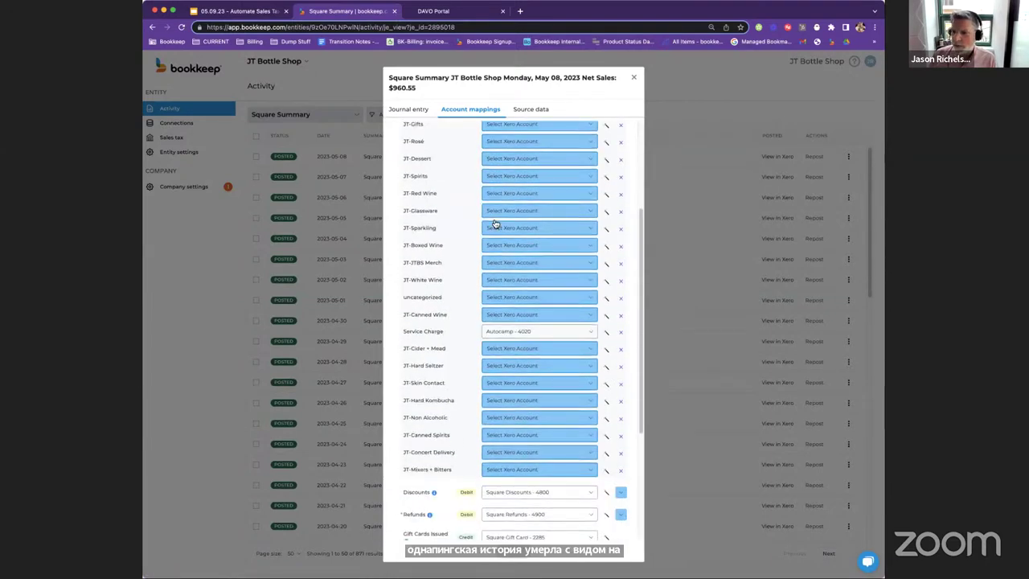
{"action": "scroll", "coordinate": [493, 221], "scroll_direction": "up", "scroll_amount": 3}
Search the Xero accounts offered for the JT-Beer subcategory for "bee", and collapse the Gross Sales mappings.
{"action": "left_click", "coordinate": [539, 249]}
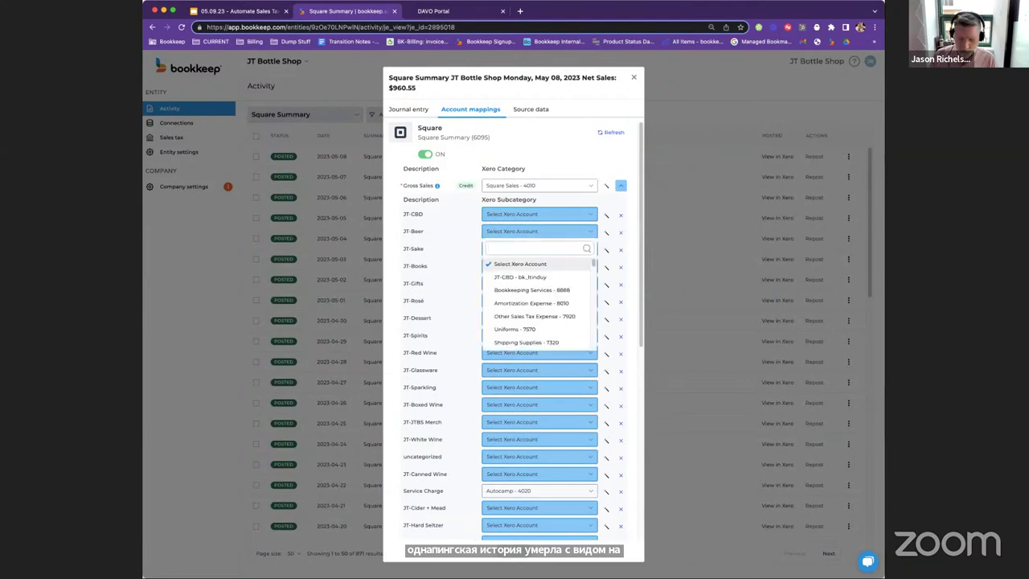
{"action": "type", "text": "bee"}
{"action": "key", "text": "BackSpace"}
{"action": "key", "text": "BackSpace"}
{"action": "key", "text": "BackSpace"}
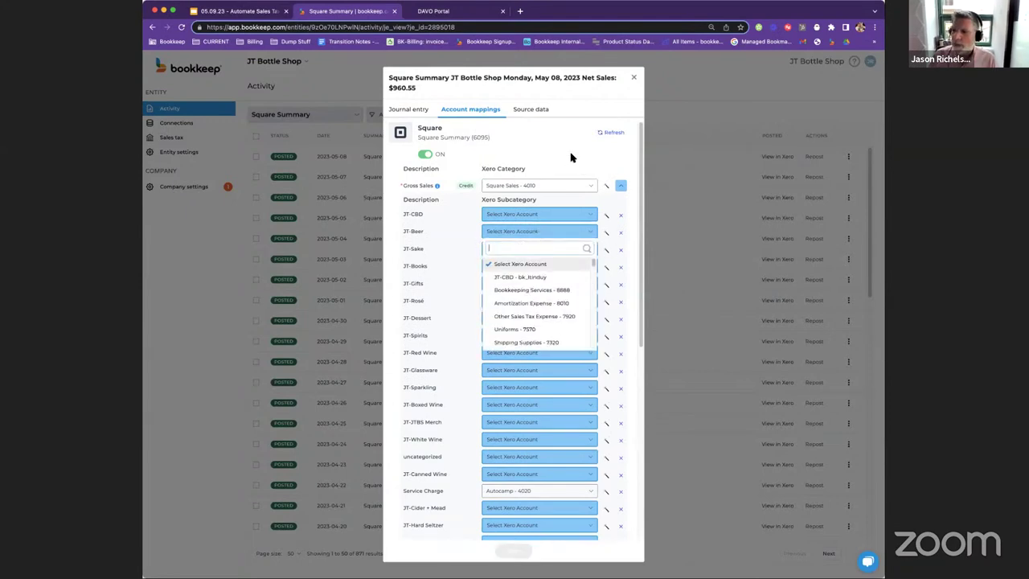
{"action": "left_click", "coordinate": [606, 175]}
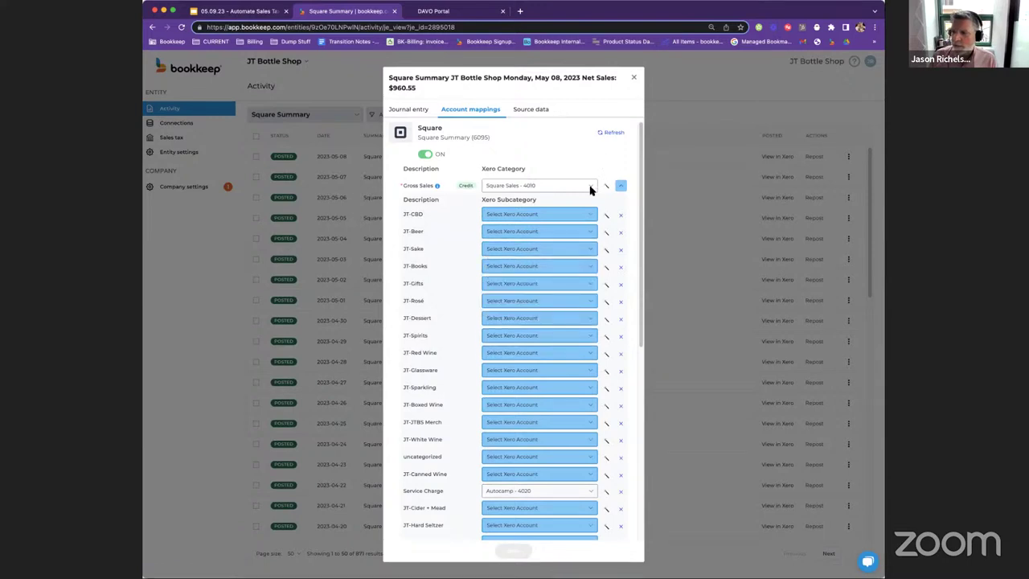
{"action": "left_click", "coordinate": [621, 185]}
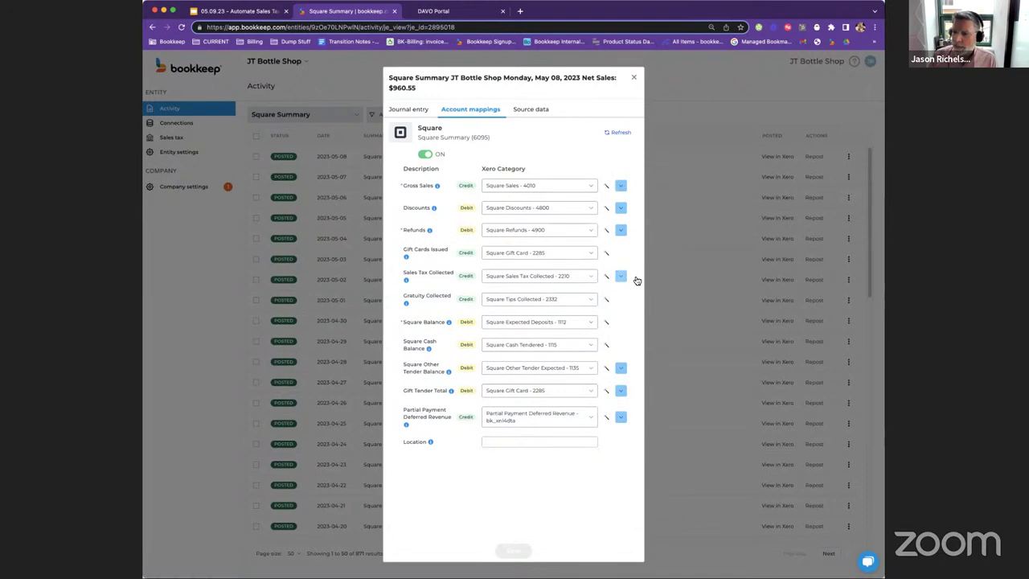
Review the Xero account mappings of the individual tax rates under Sales Tax Collected.
{"action": "left_click", "coordinate": [620, 275]}
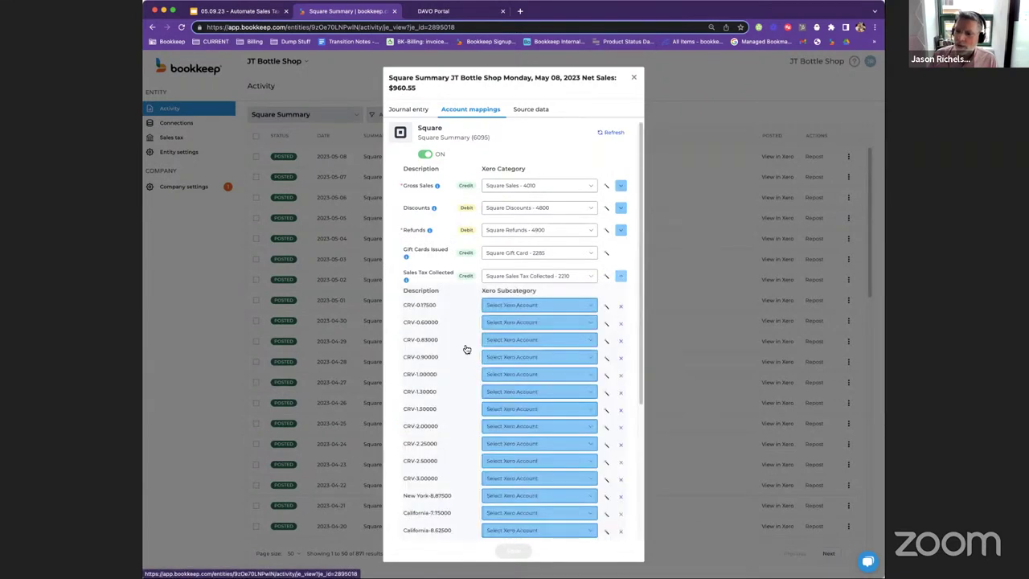
{"action": "scroll", "coordinate": [466, 344], "scroll_direction": "down", "scroll_amount": 5}
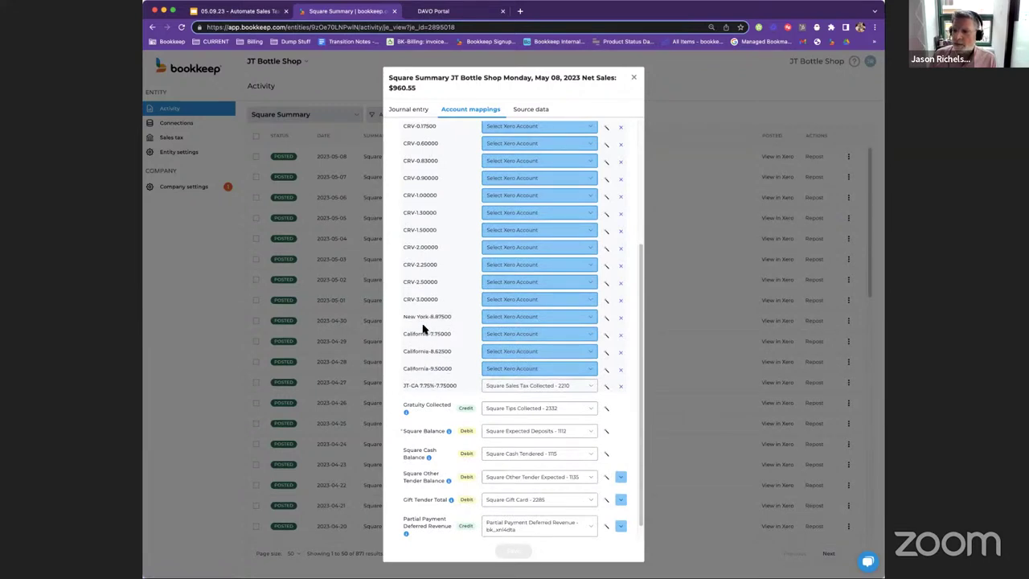
{"action": "scroll", "coordinate": [417, 342], "scroll_direction": "up", "scroll_amount": 1}
{"action": "scroll", "coordinate": [482, 221], "scroll_direction": "up", "scroll_amount": 4}
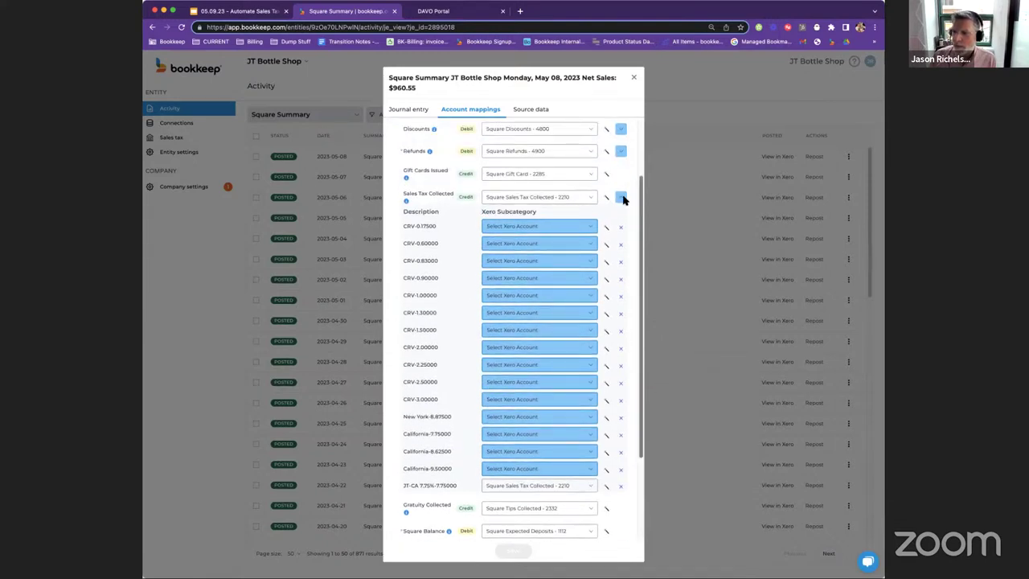
{"action": "left_click", "coordinate": [620, 198]}
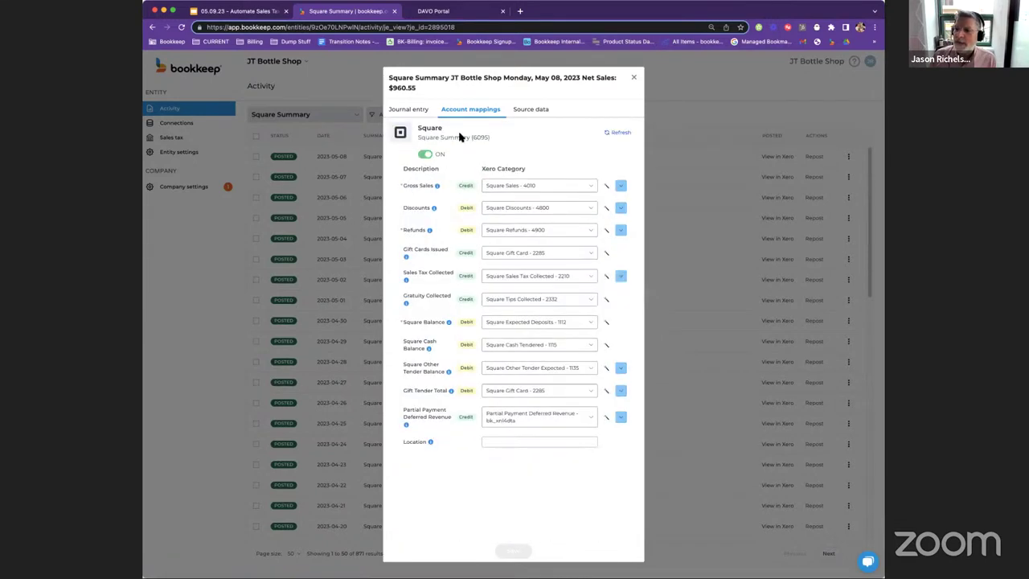
Check the entry's journal lines and the source data files behind it, and close the entry.
{"action": "left_click", "coordinate": [412, 115]}
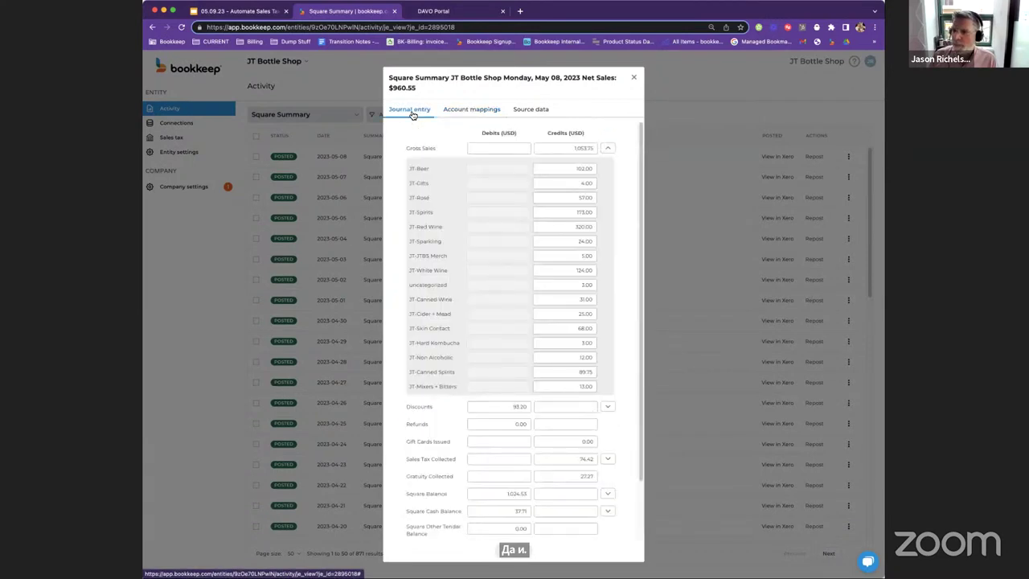
{"action": "left_click", "coordinate": [604, 148]}
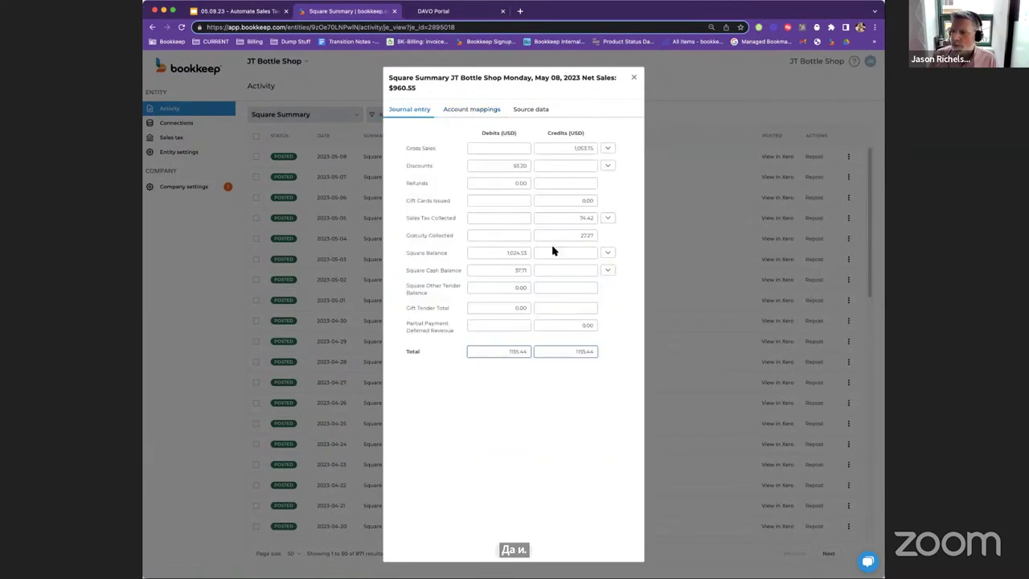
{"action": "left_click", "coordinate": [533, 109]}
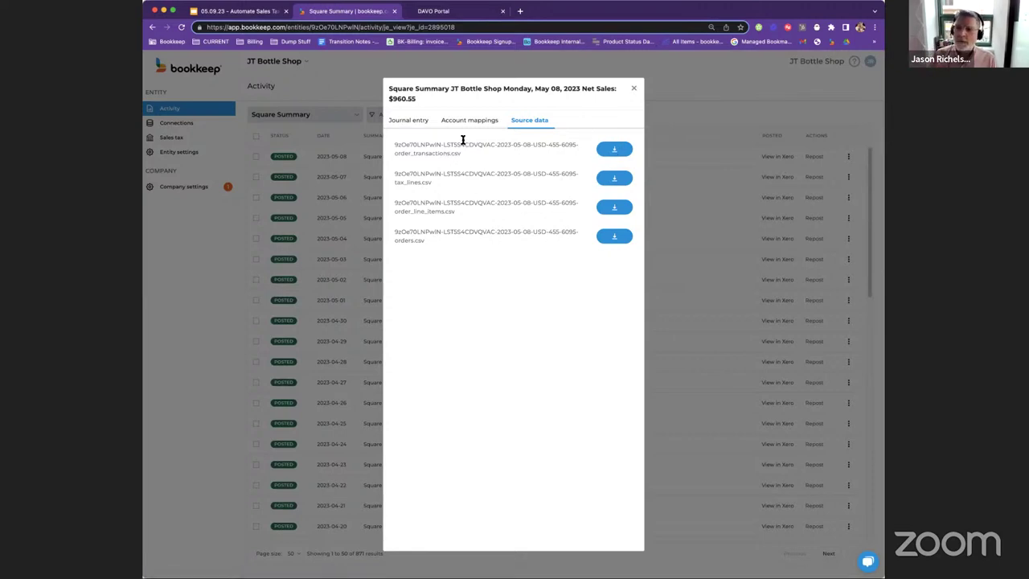
{"action": "left_click", "coordinate": [425, 118]}
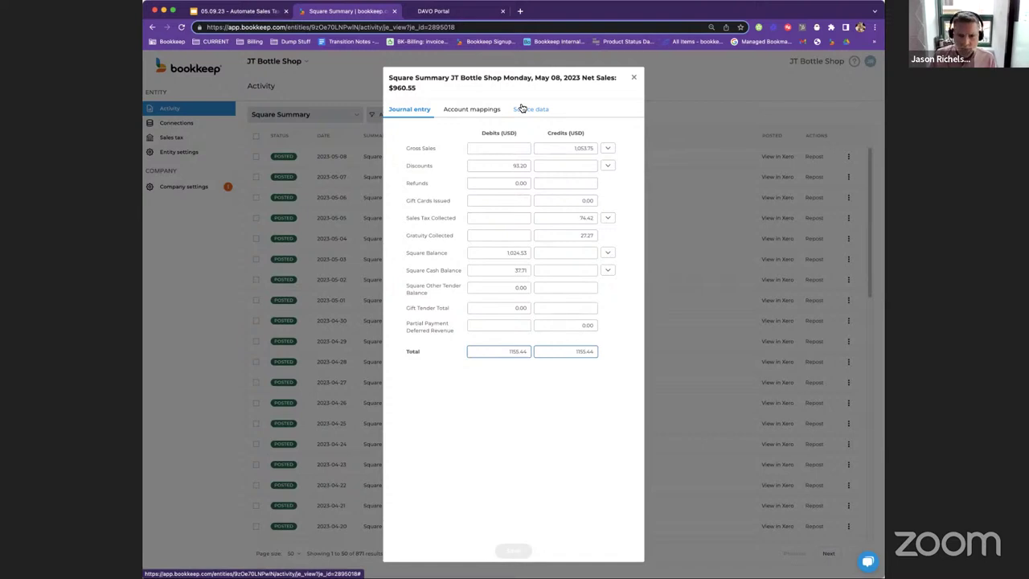
{"action": "left_click", "coordinate": [637, 78]}
Reopen the May 08, 2023 entry, expand Sales Tax Collected, and compare it with the DAVO Portal dashboard.
{"action": "left_click", "coordinate": [394, 163]}
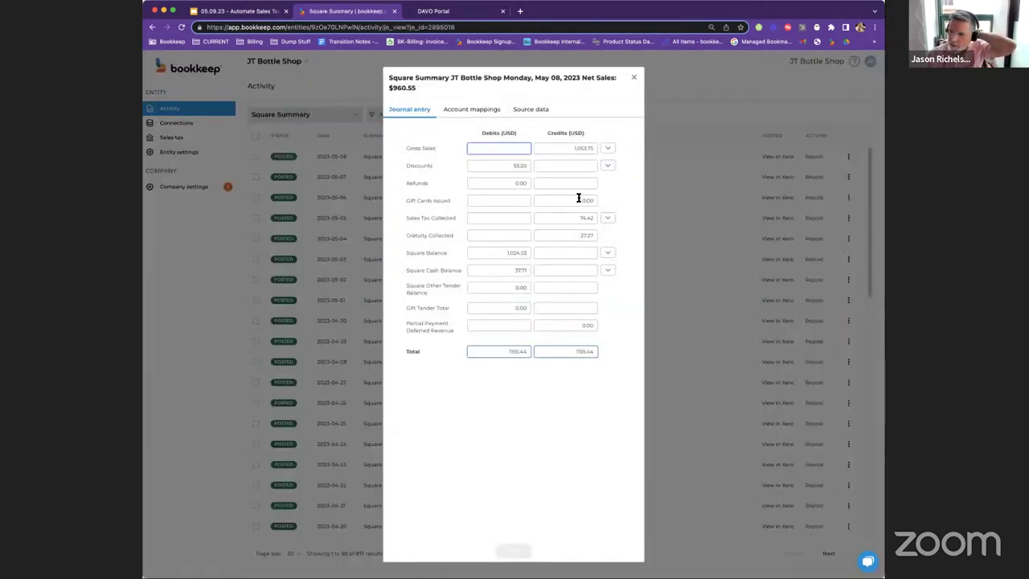
{"action": "left_click", "coordinate": [608, 218]}
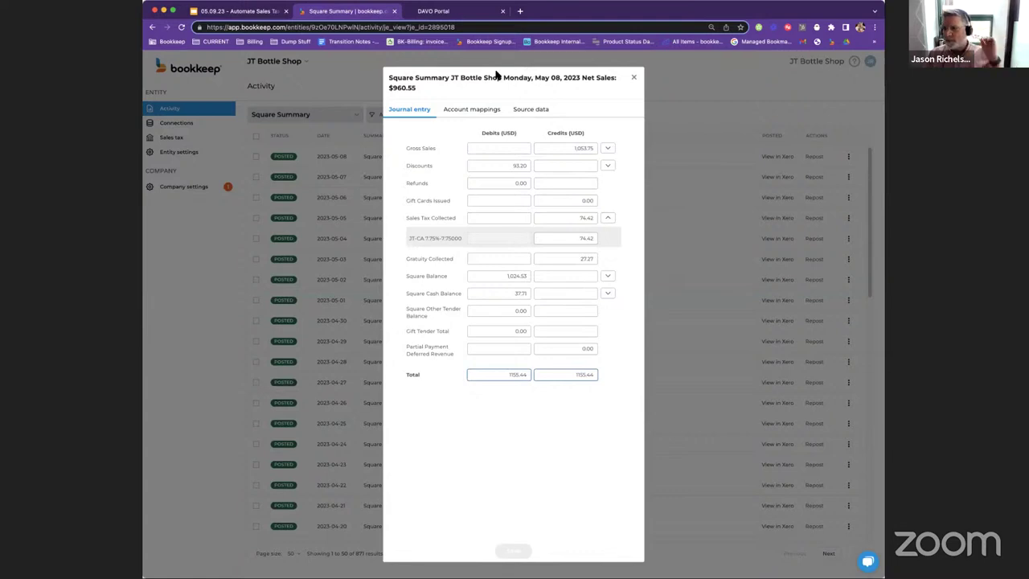
{"action": "left_click", "coordinate": [438, 11]}
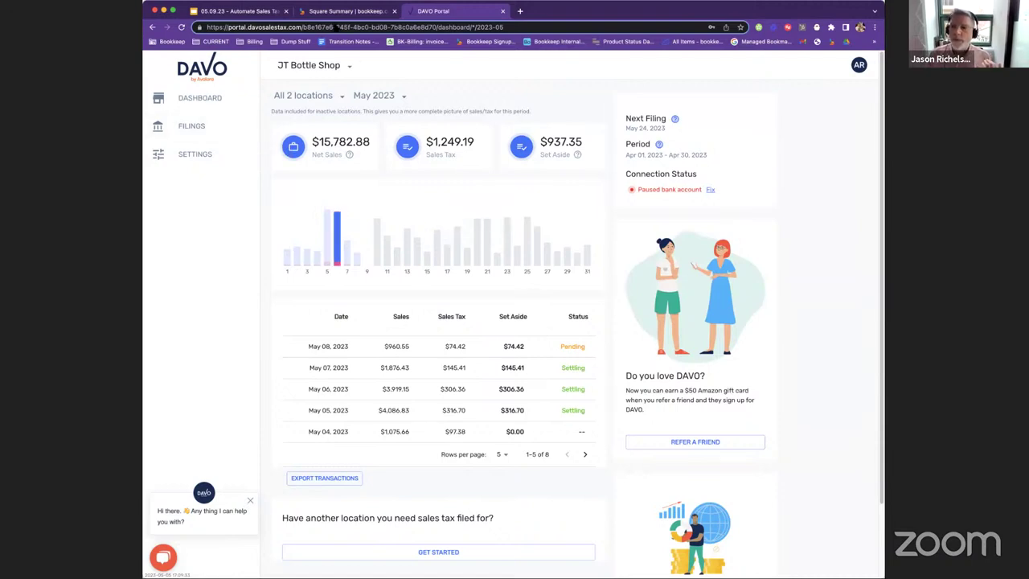
{"action": "left_click", "coordinate": [337, 12]}
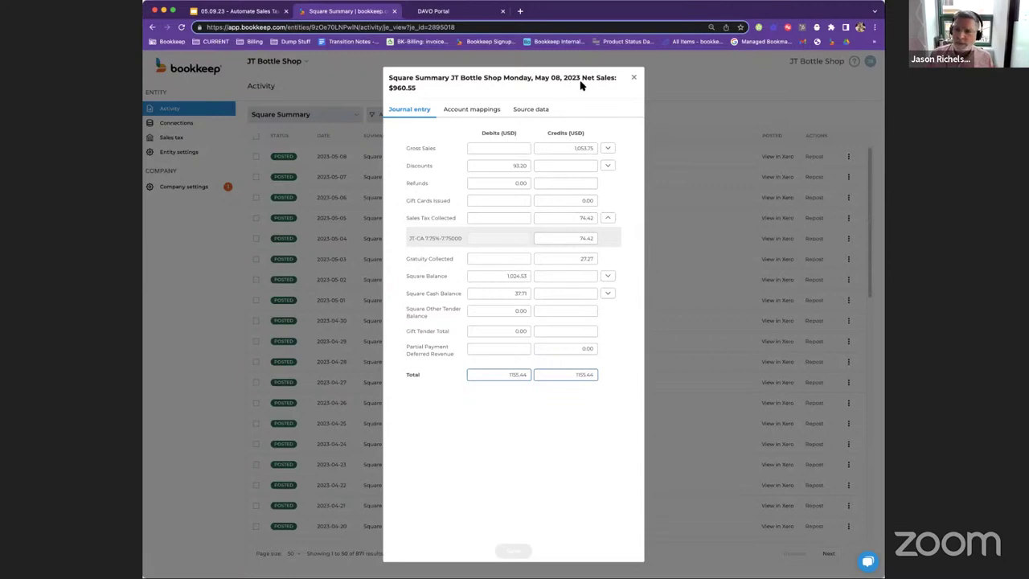
{"action": "left_click", "coordinate": [632, 79]}
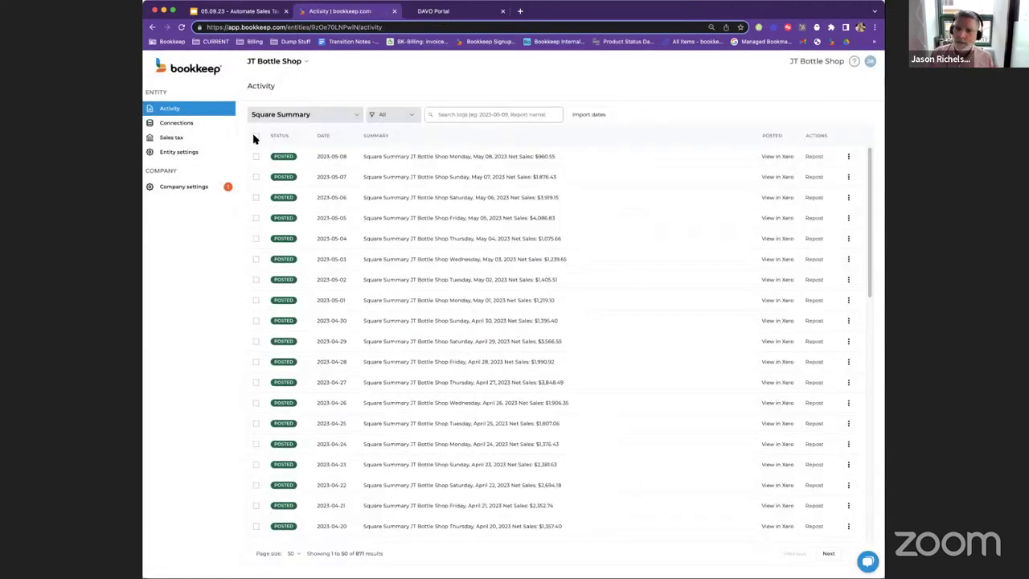
Open the DAVO dashboard from JT Bottle Shop's sales tax page.
{"action": "left_click", "coordinate": [189, 138]}
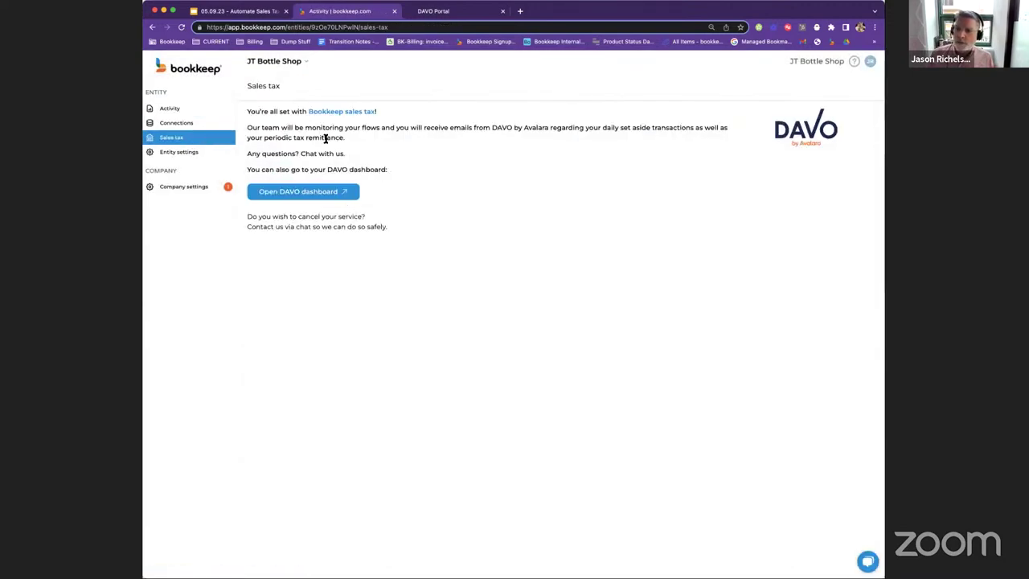
{"action": "left_click", "coordinate": [297, 190]}
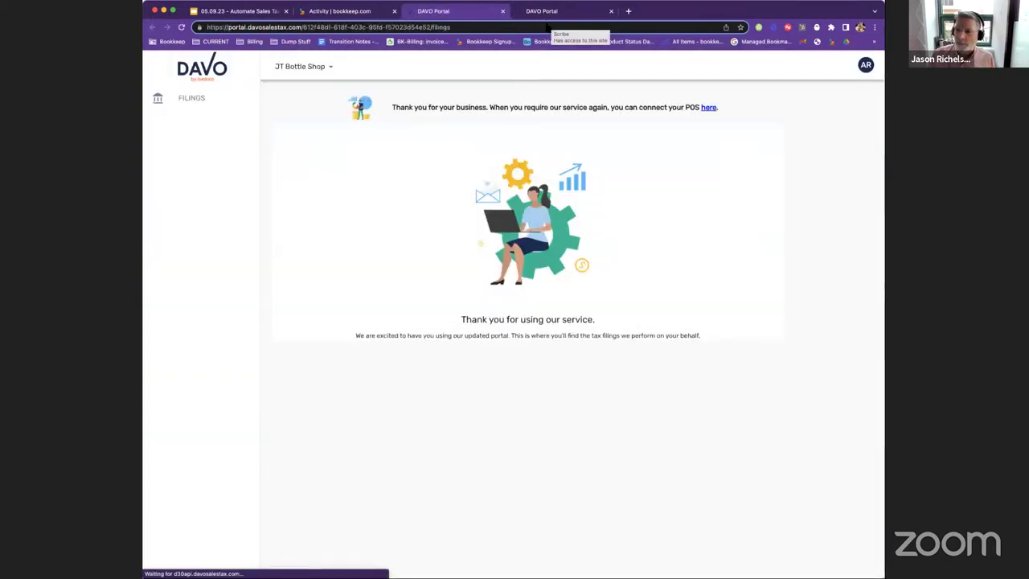
Switch to the active JT Bottle Shop company and open its location details in the company settings.
{"action": "left_click", "coordinate": [302, 66]}
{"action": "left_click", "coordinate": [302, 101]}
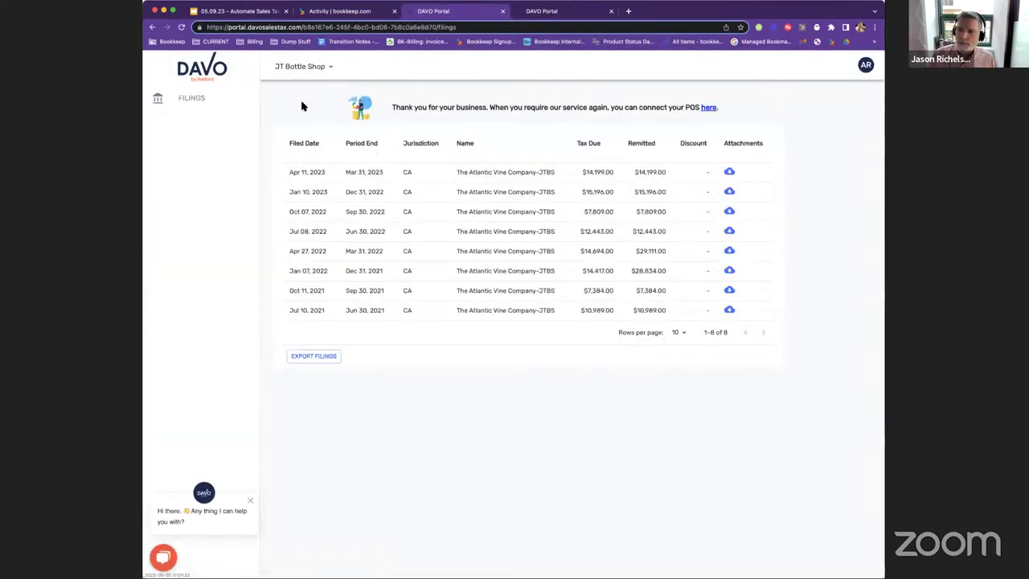
{"action": "left_click", "coordinate": [193, 153]}
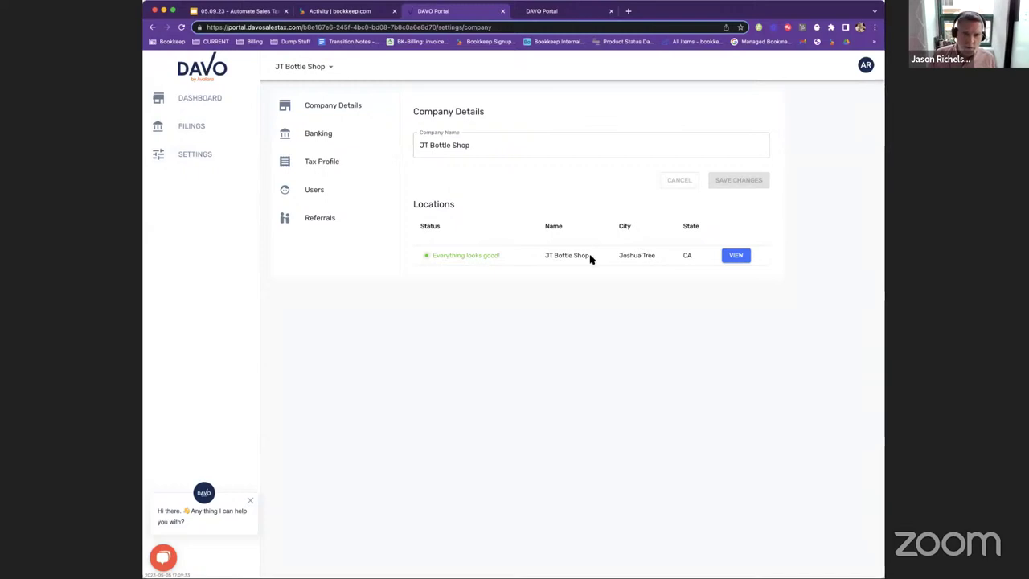
{"action": "left_click", "coordinate": [732, 255]}
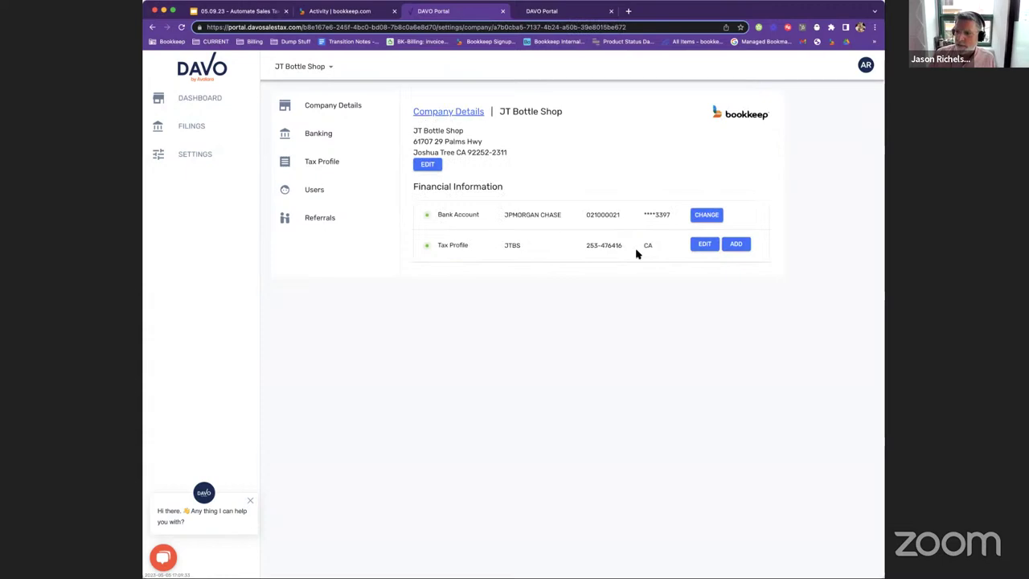
Examine the California automated tax filing details of the JTBS tax profile and leave them without saving.
{"action": "left_click", "coordinate": [702, 245]}
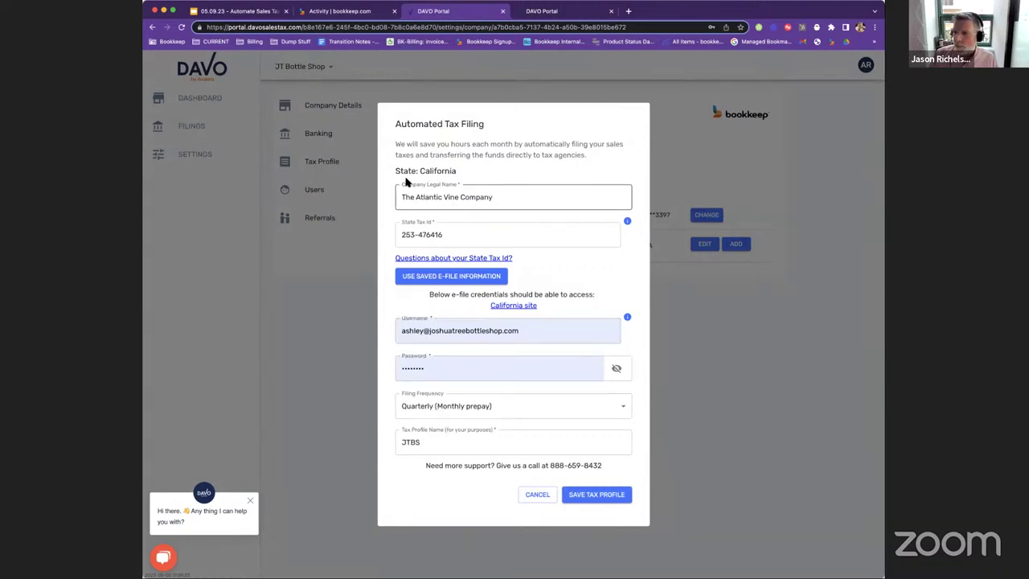
{"action": "left_click_drag", "start_coordinate": [398, 170], "coordinate": [472, 172]}
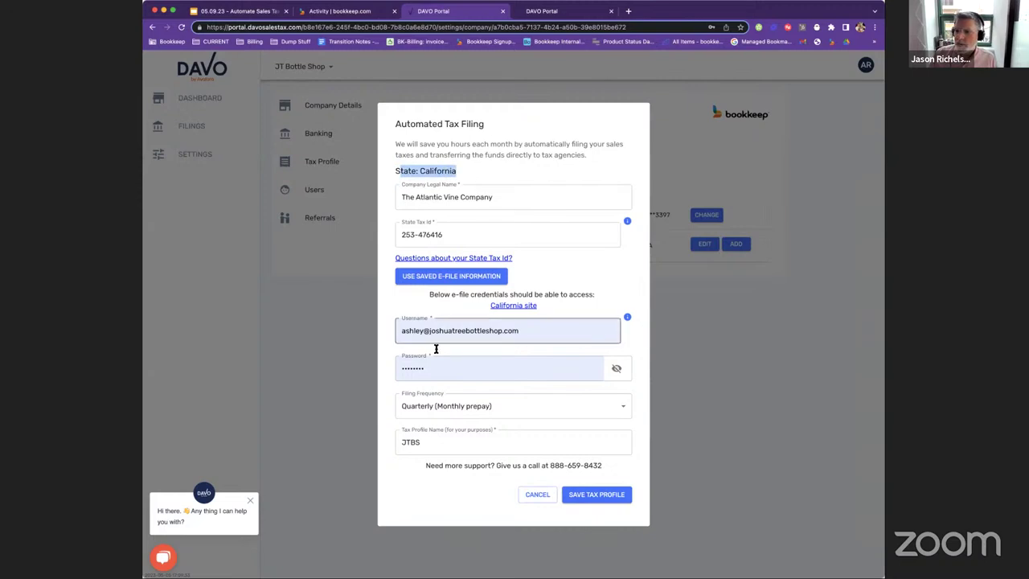
{"action": "left_click", "coordinate": [538, 494]}
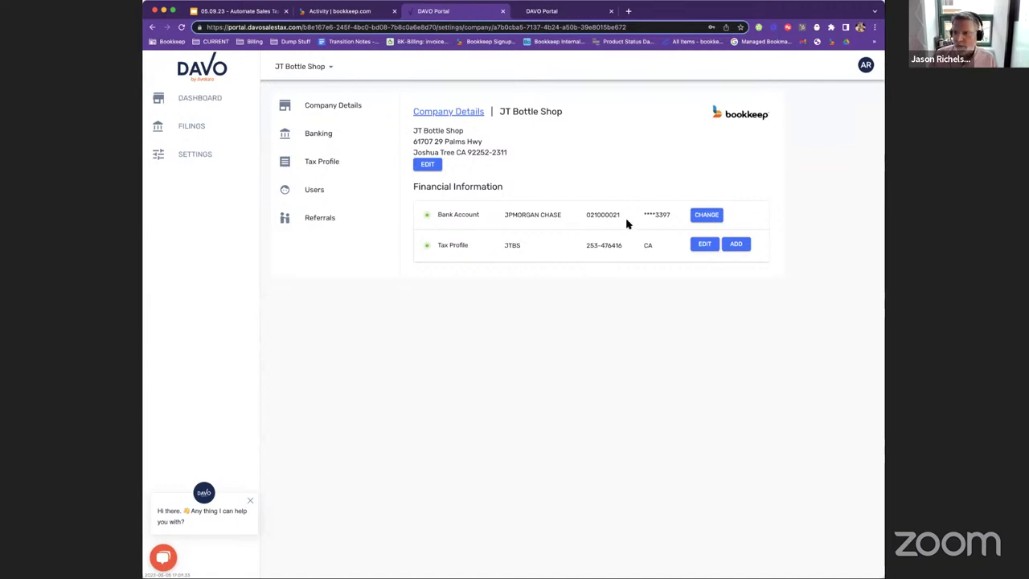
Review the past tax filings and the May 2023 dashboard, including the set-aside status for May 08, 2023.
{"action": "left_click", "coordinate": [201, 123]}
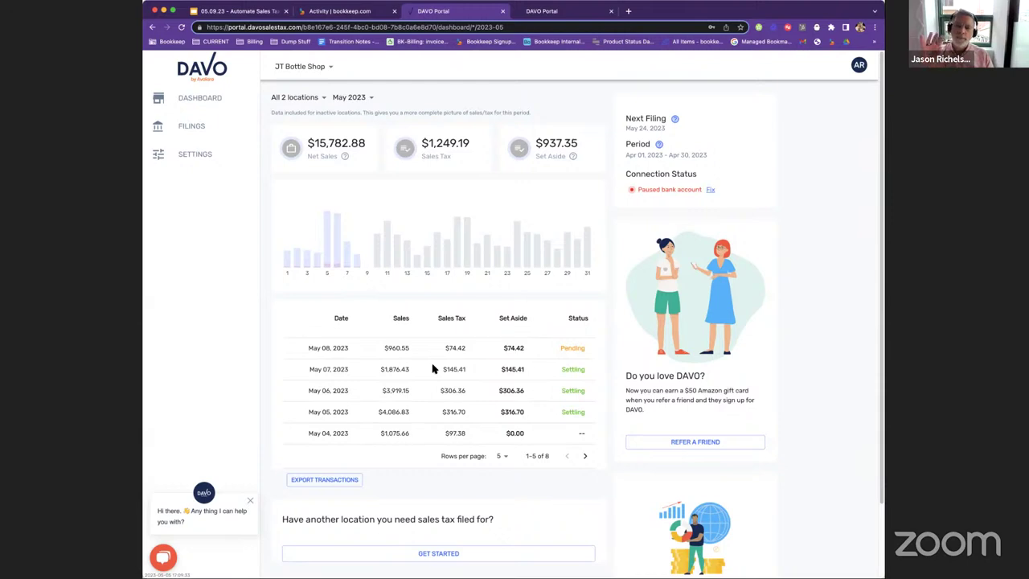
{"action": "left_click", "coordinate": [209, 128]}
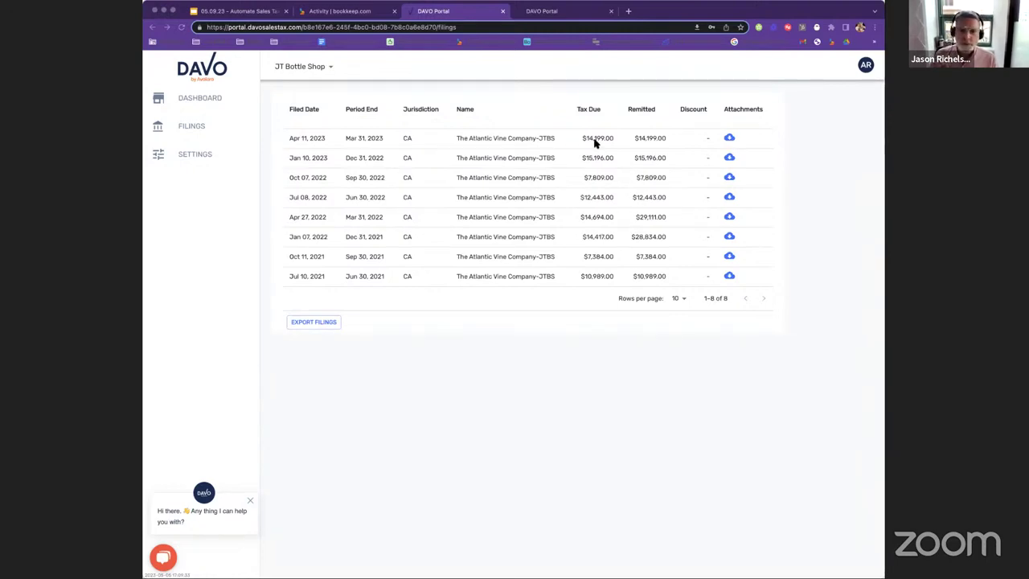
{"action": "left_click", "coordinate": [212, 103]}
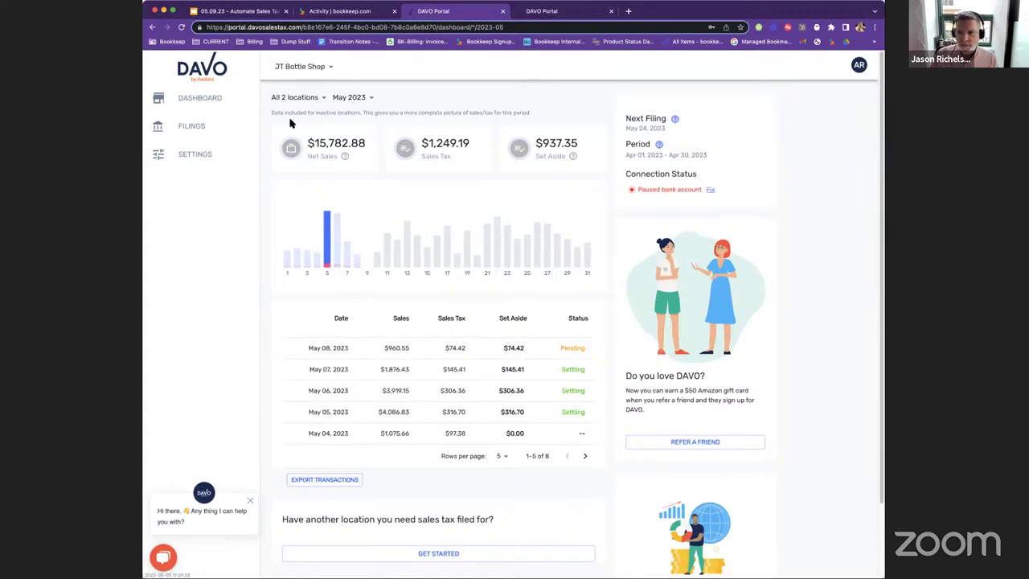
{"action": "mouse_move", "coordinate": [517, 347]}
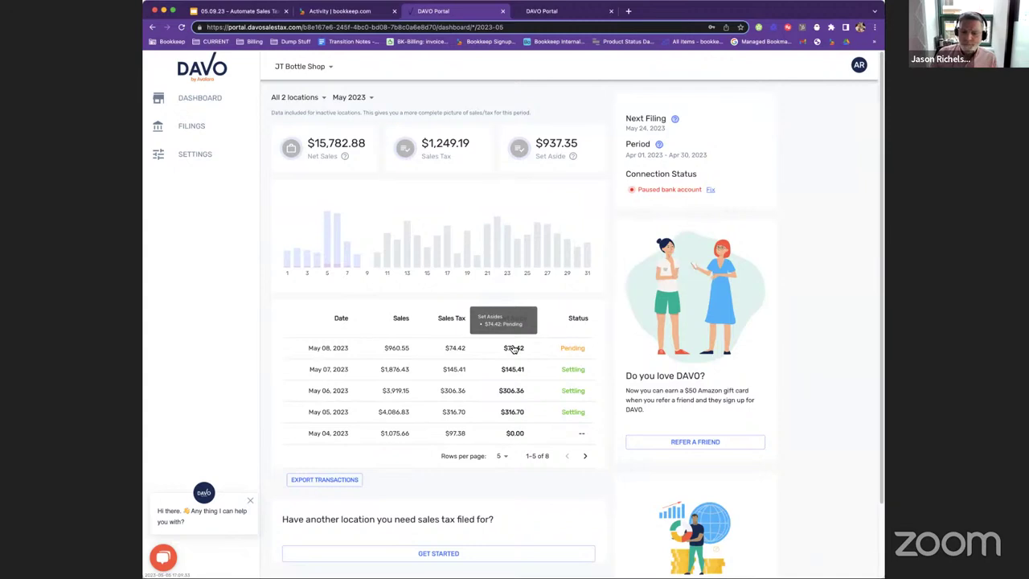
Switch to Bookkeep's activity list, check the tax rate breakdown under Sales Tax Collected in the May 07, 2023 entry, and close it.
{"action": "left_click", "coordinate": [253, 12]}
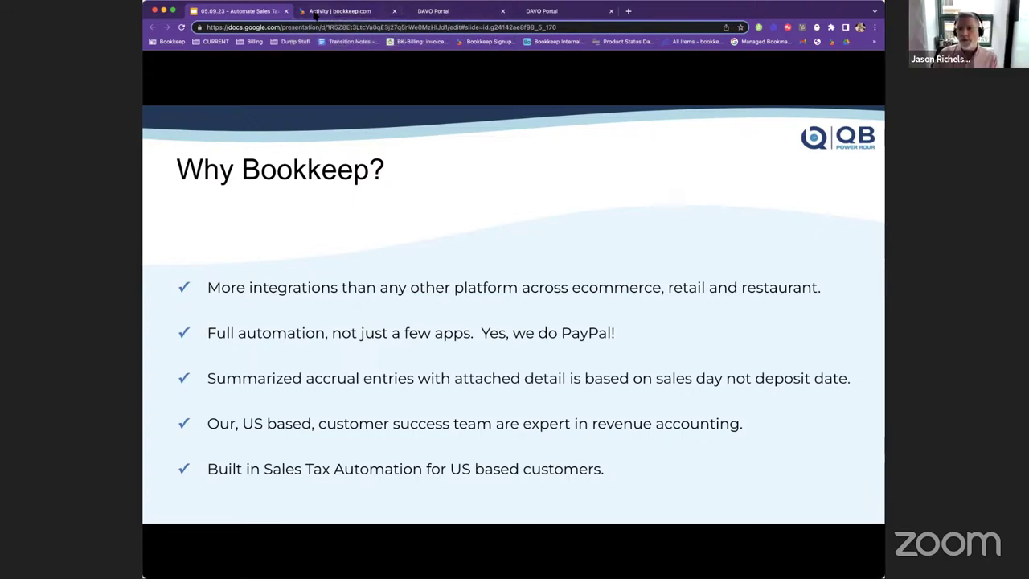
{"action": "left_click", "coordinate": [316, 14]}
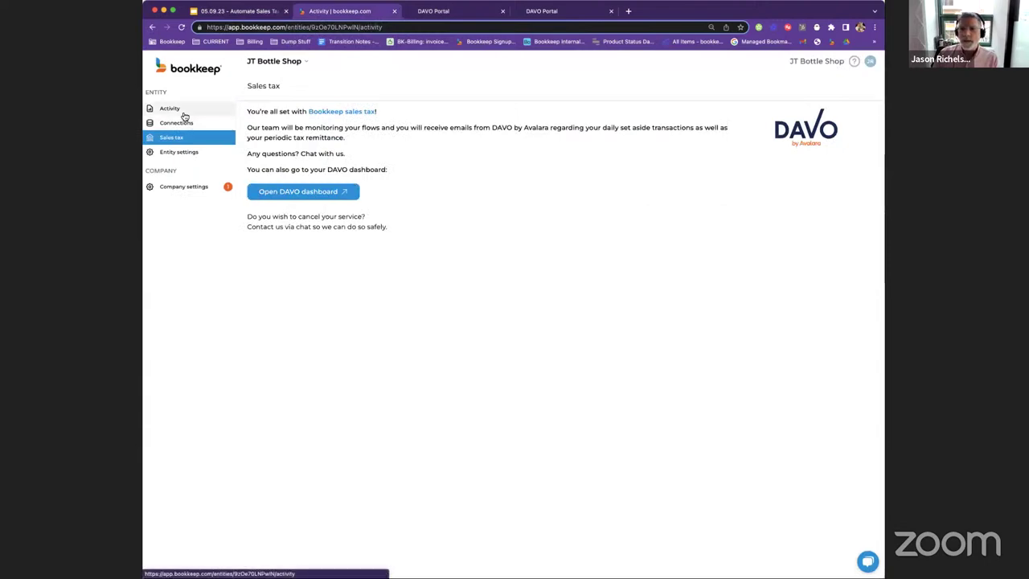
{"action": "left_click", "coordinate": [184, 111]}
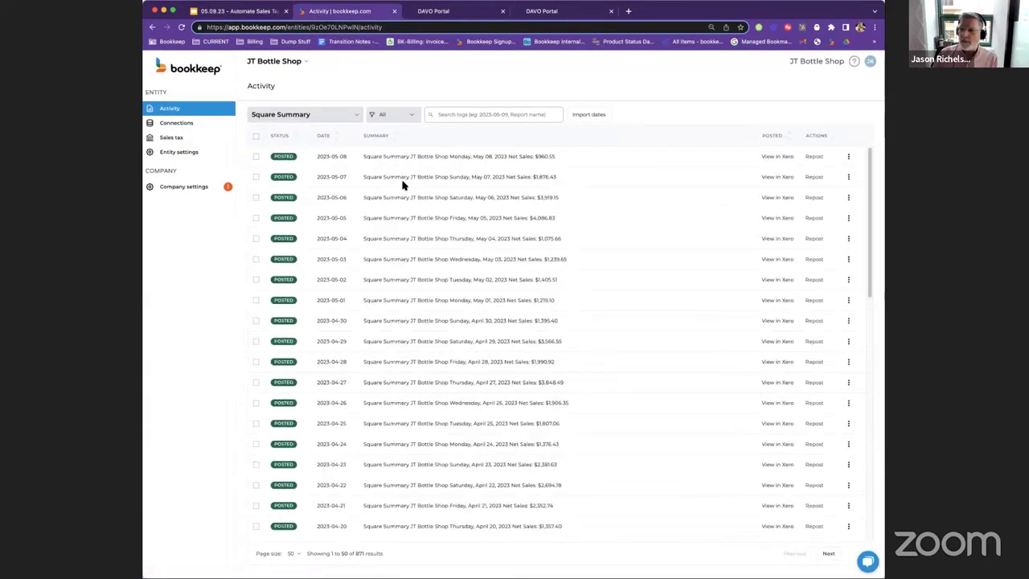
{"action": "left_click", "coordinate": [403, 182]}
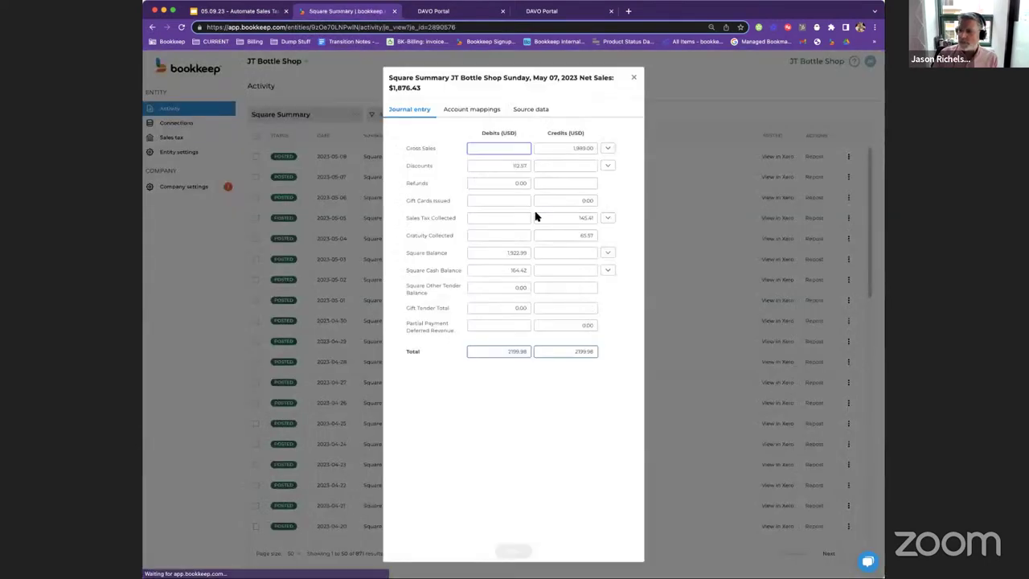
{"action": "left_click", "coordinate": [609, 219]}
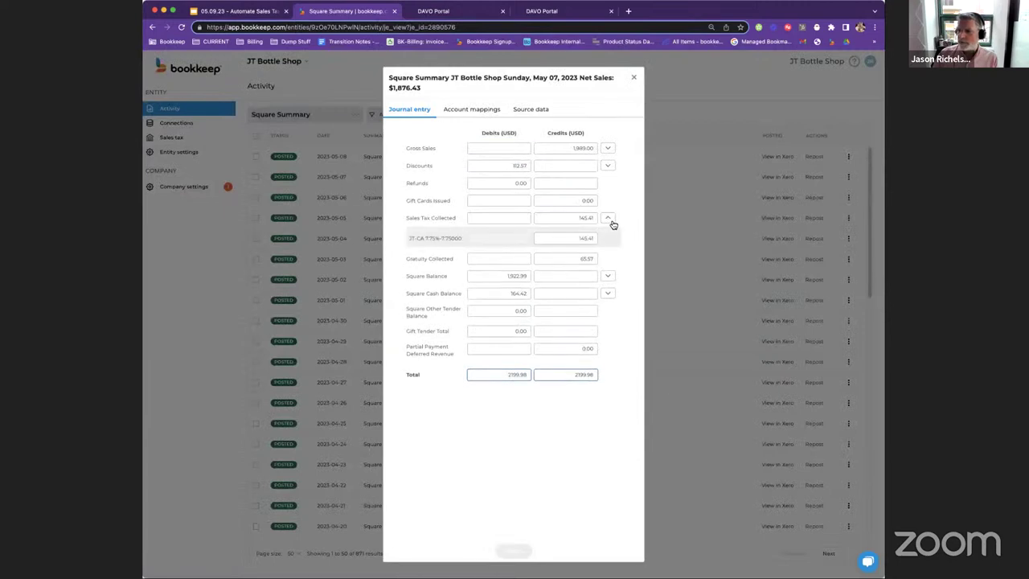
{"action": "left_click", "coordinate": [608, 219]}
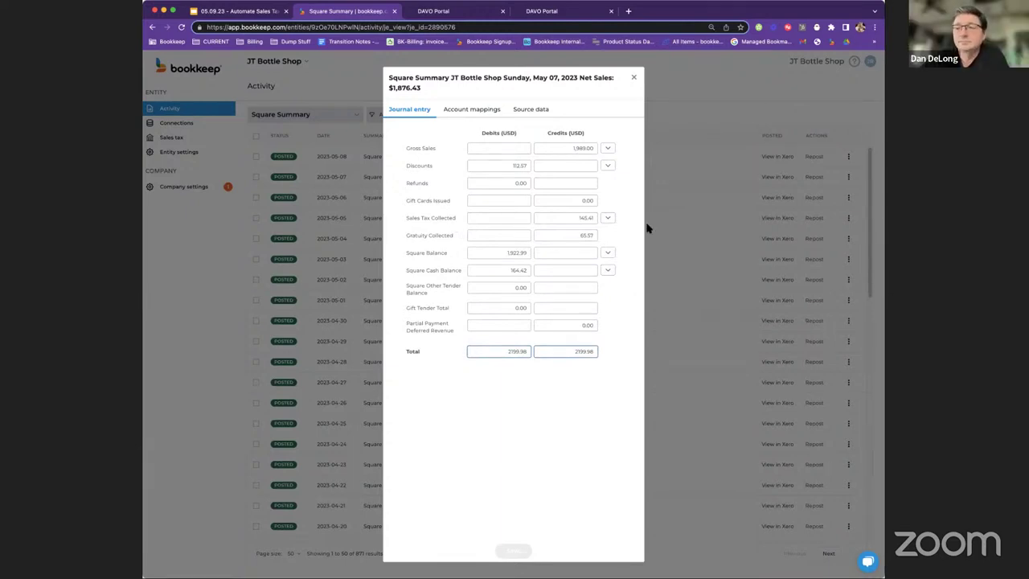
{"action": "left_click", "coordinate": [610, 220]}
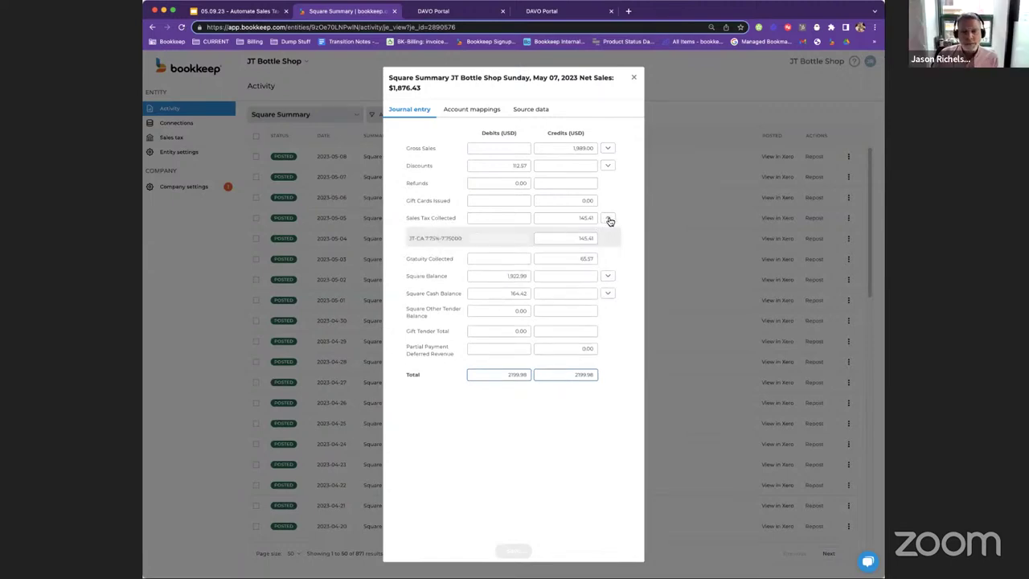
{"action": "left_click", "coordinate": [610, 221]}
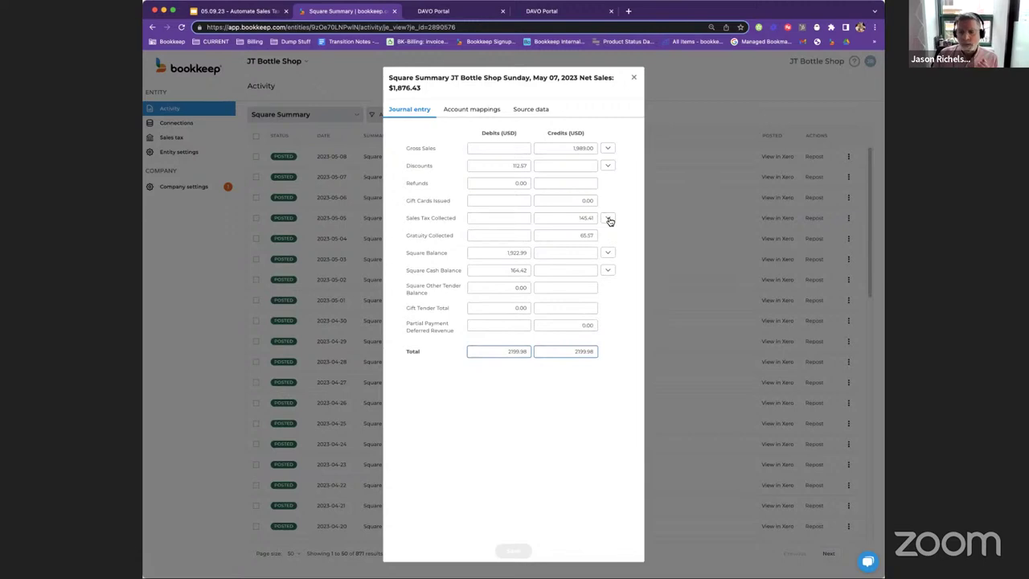
{"action": "left_click", "coordinate": [634, 79]}
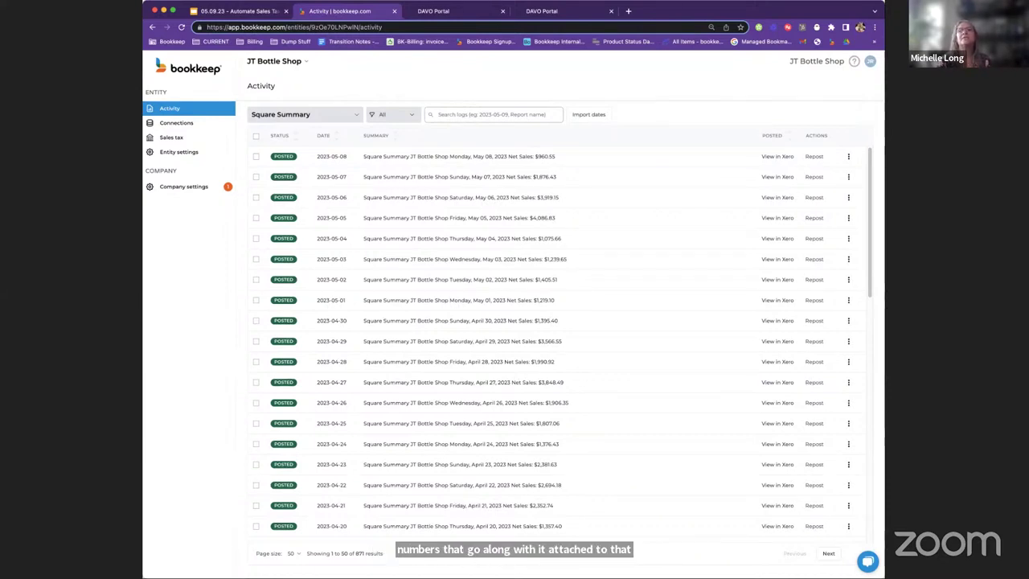
Open the May 08, 2023 Square Summary entry and examine its order transactions, tax lines and order line items source files.
{"action": "left_click", "coordinate": [408, 158]}
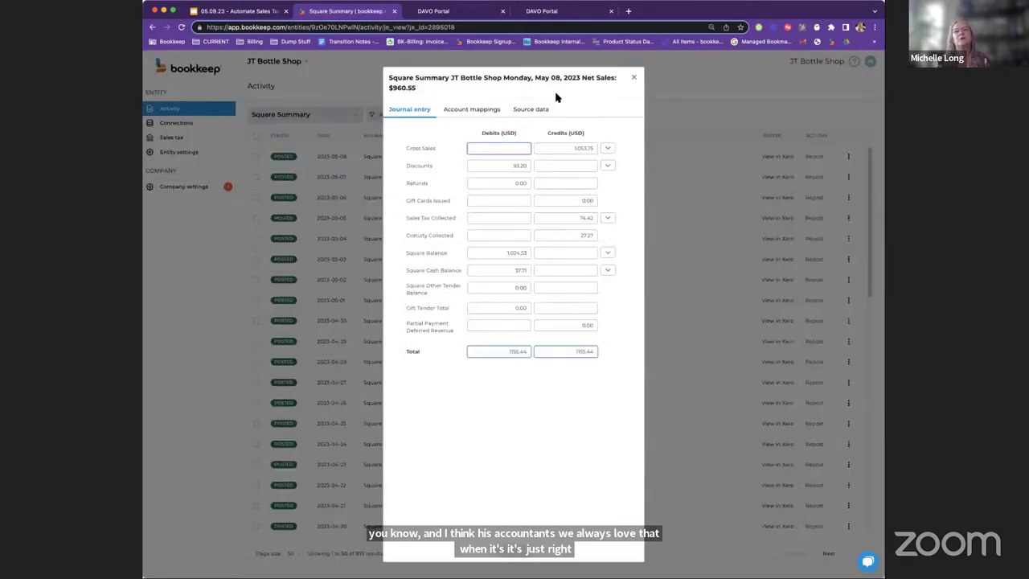
{"action": "left_click", "coordinate": [529, 109]}
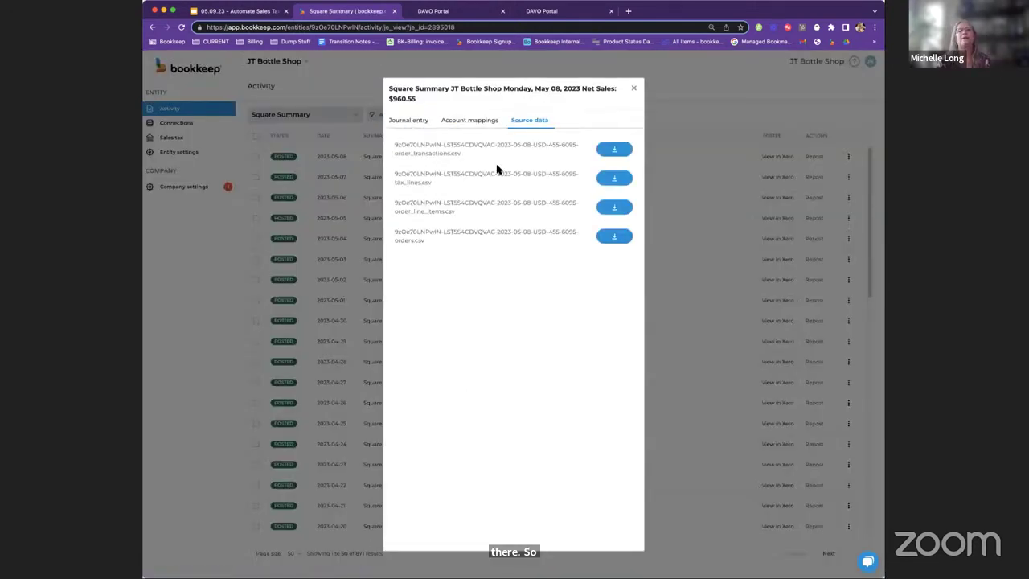
{"action": "left_click", "coordinate": [428, 124]}
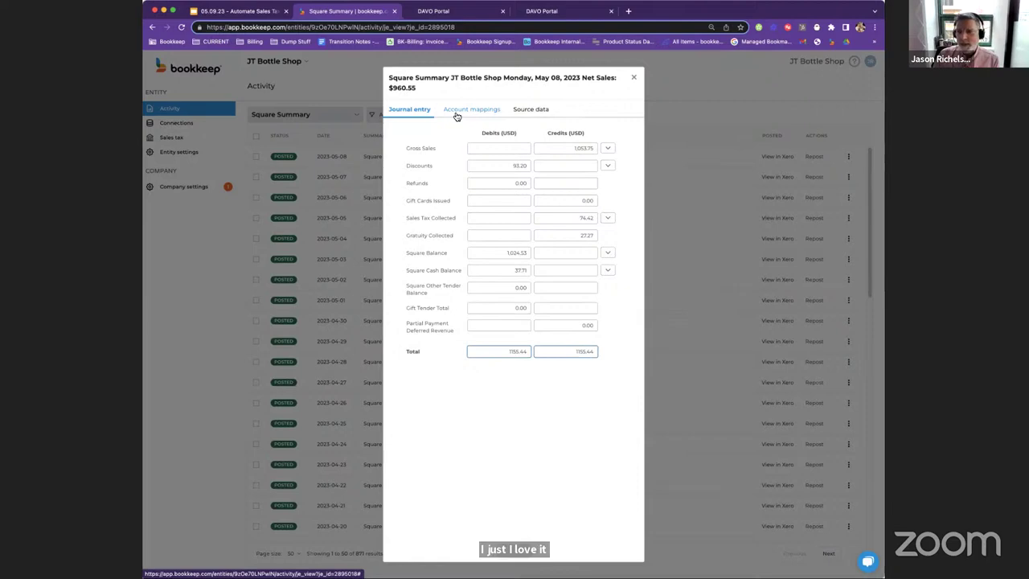
{"action": "left_click", "coordinate": [535, 115]}
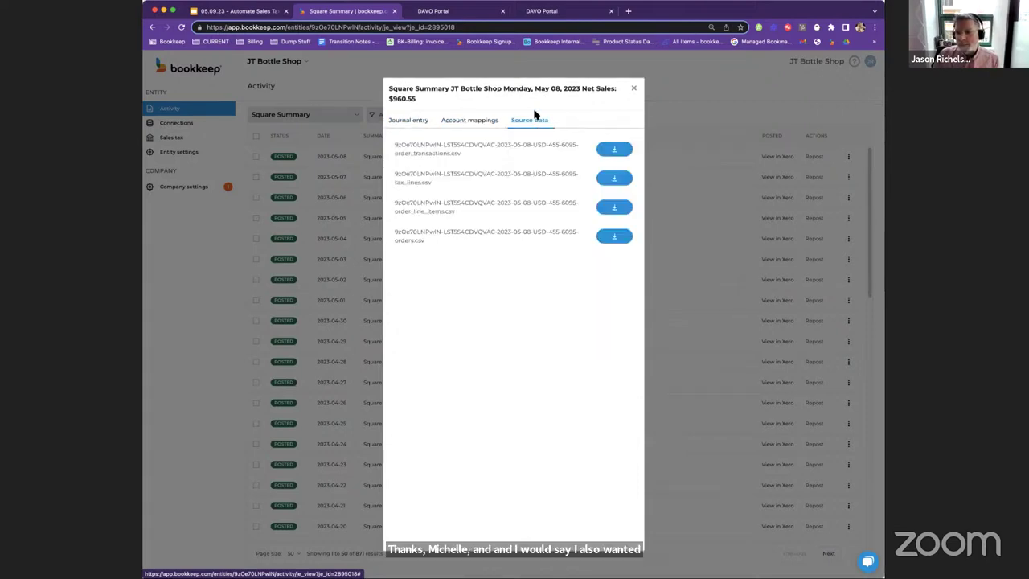
{"action": "double_click", "coordinate": [432, 152]}
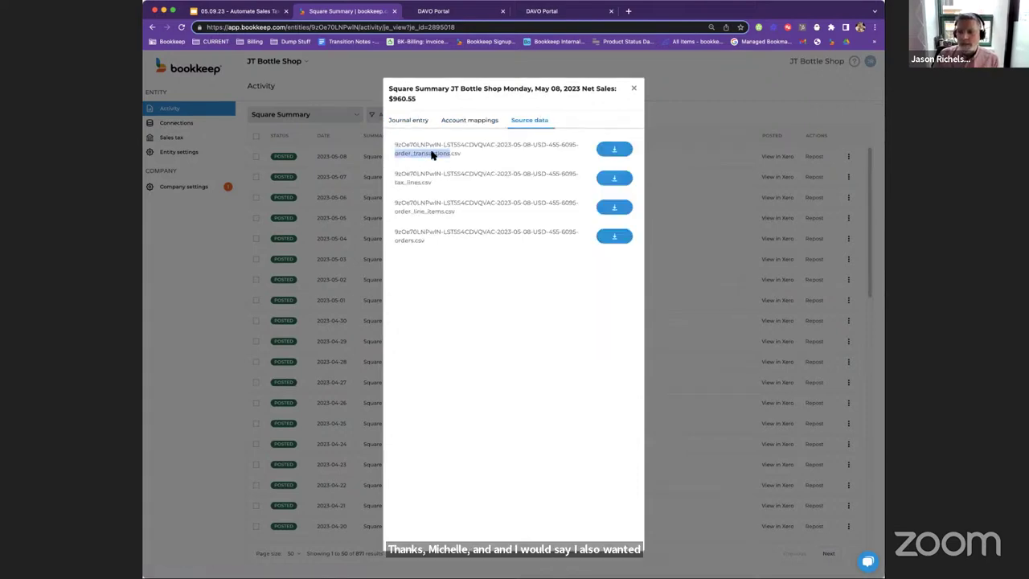
{"action": "double_click", "coordinate": [425, 182]}
{"action": "double_click", "coordinate": [408, 204]}
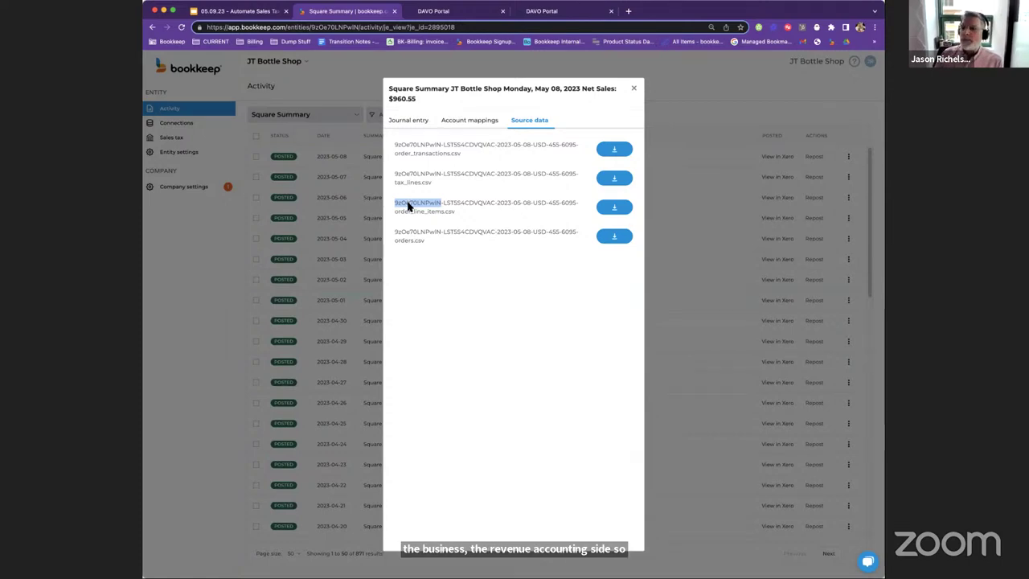
Expand the Gross Sales breakdown in the journal entry, select the uncategorized credit amount, and close the entry without changes.
{"action": "left_click", "coordinate": [396, 118]}
{"action": "left_click", "coordinate": [610, 149]}
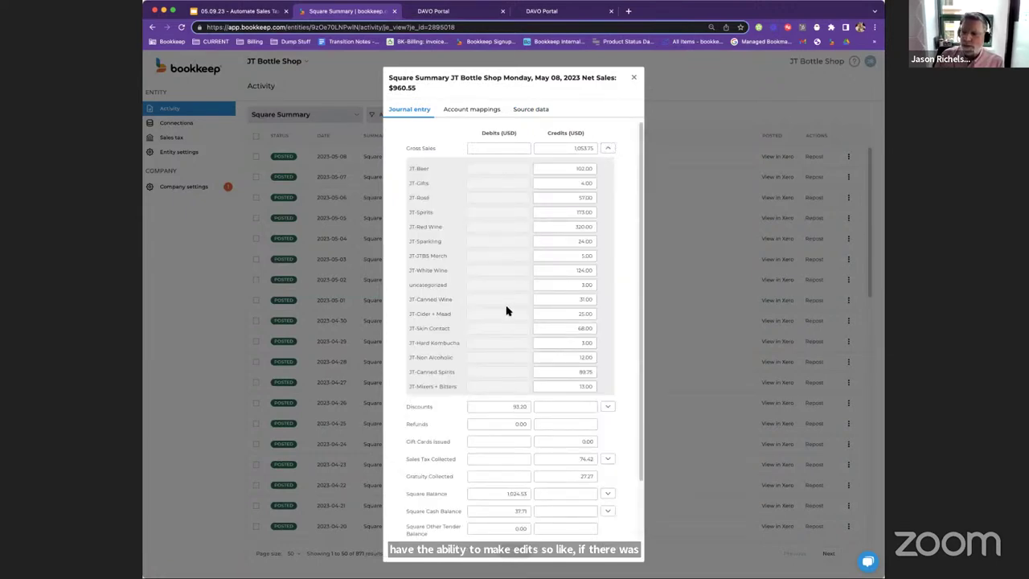
{"action": "left_click", "coordinate": [586, 281]}
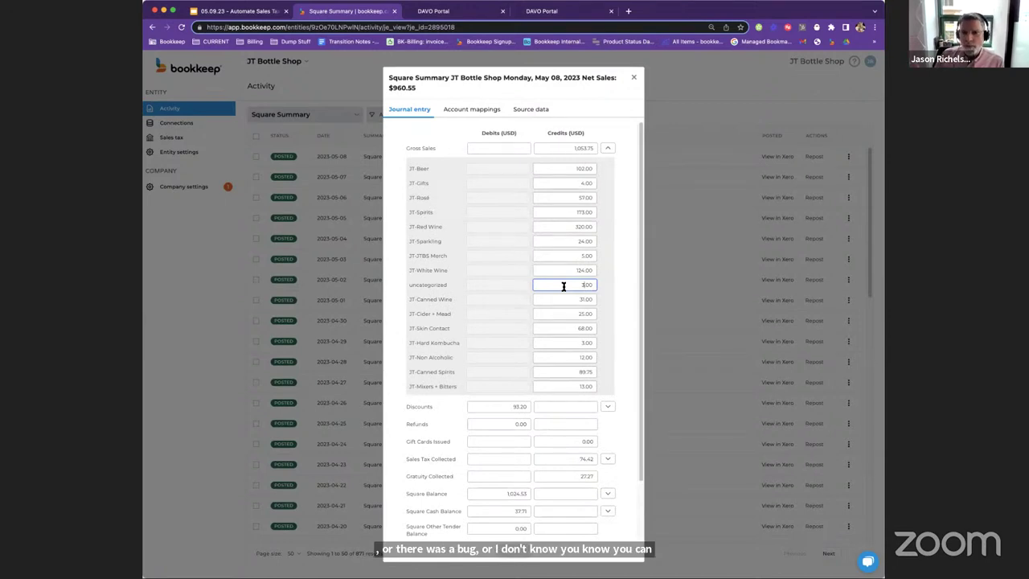
{"action": "left_click", "coordinate": [633, 77]}
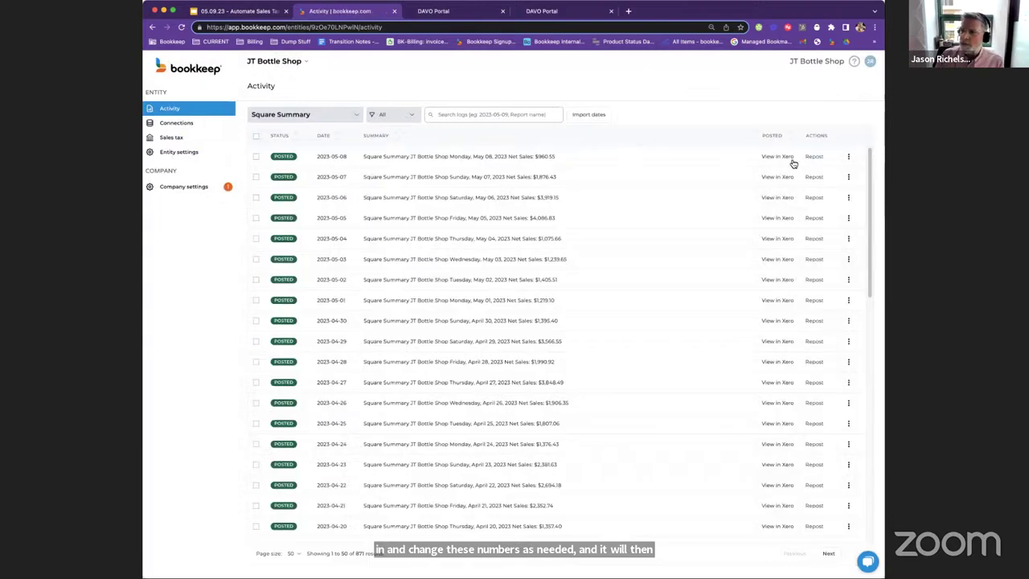
Follow the May 08, 2023 entry's link to Xero and submit the login with the saved email address and password.
{"action": "left_click", "coordinate": [789, 159]}
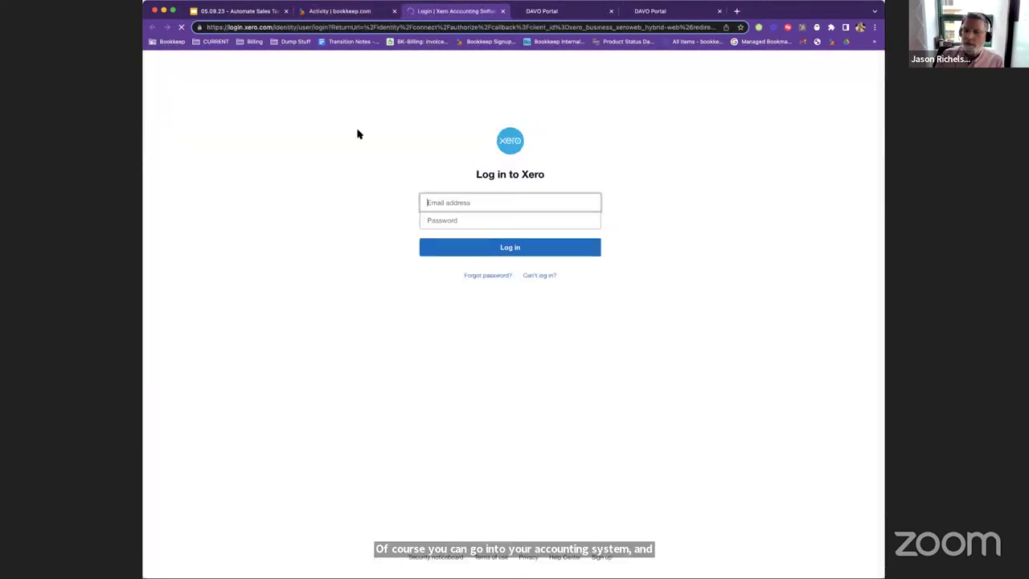
{"action": "left_click", "coordinate": [455, 249]}
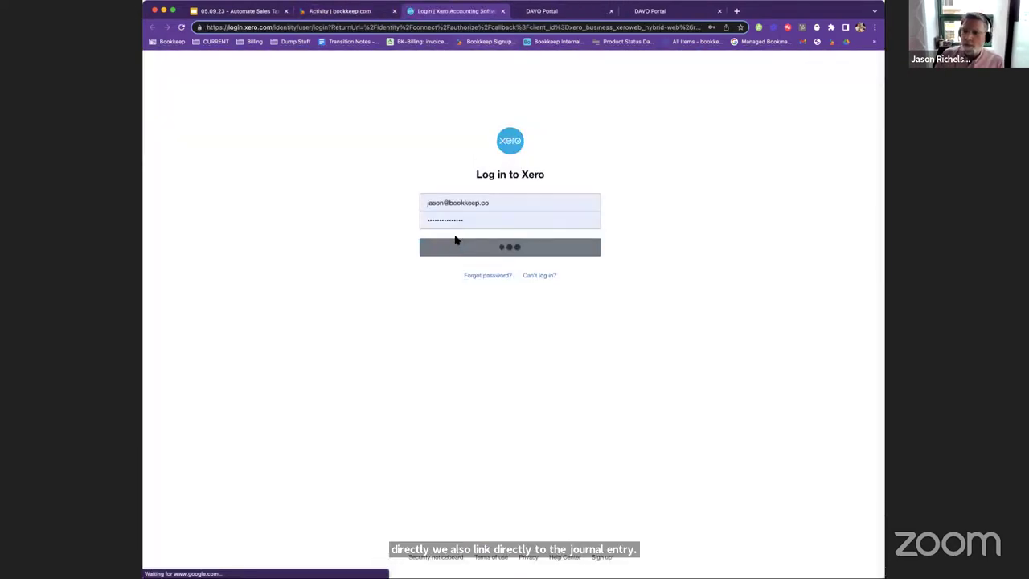
Return to the Google Slides presentation and advance to the Simple pricing slide.
{"action": "left_click", "coordinate": [344, 15]}
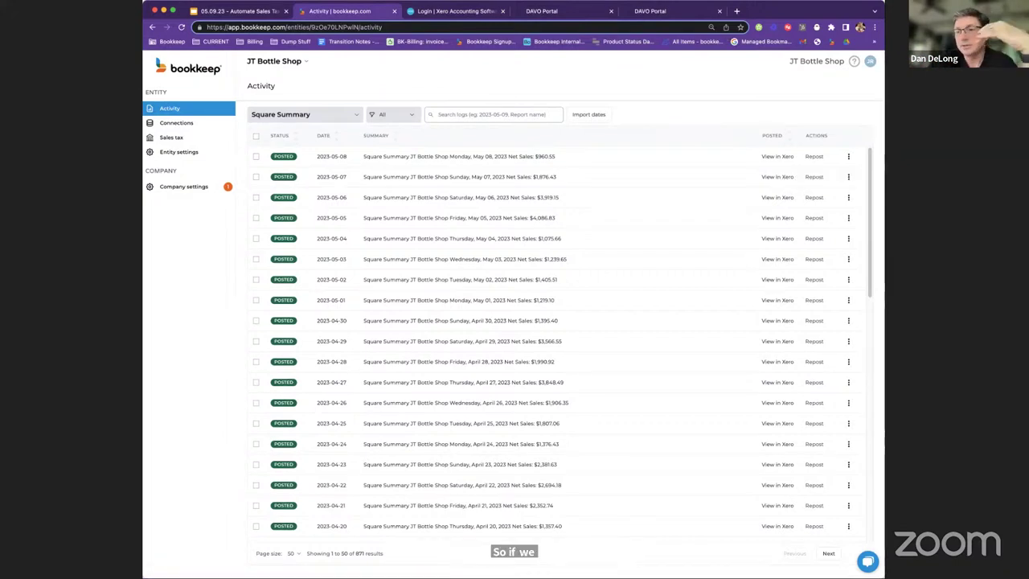
{"action": "left_click", "coordinate": [235, 11]}
{"action": "key", "text": "Right"}
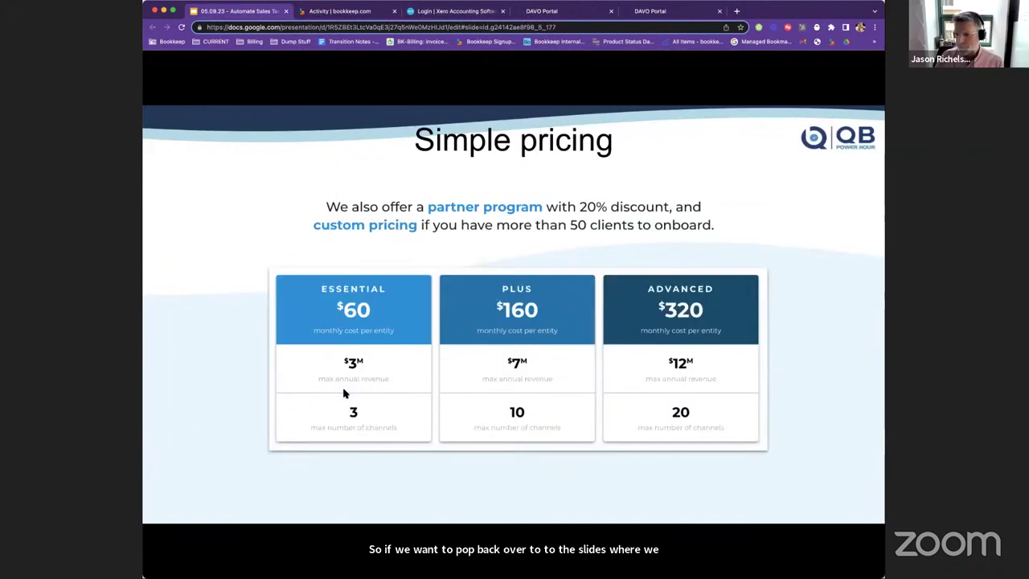